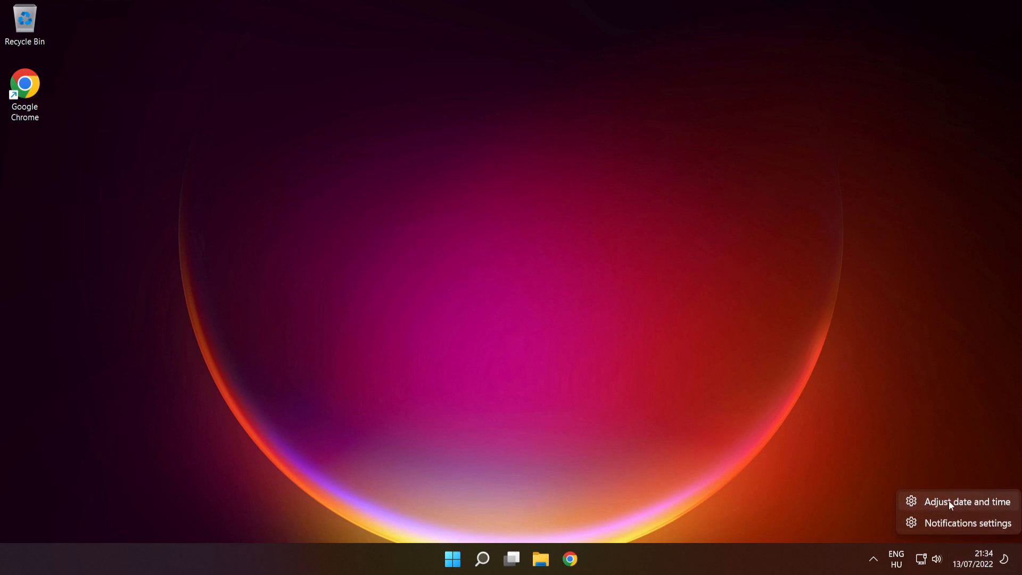
In the date and time settings, switch automatic time setting off and back on, and synchronise the clock.
click(975, 502)
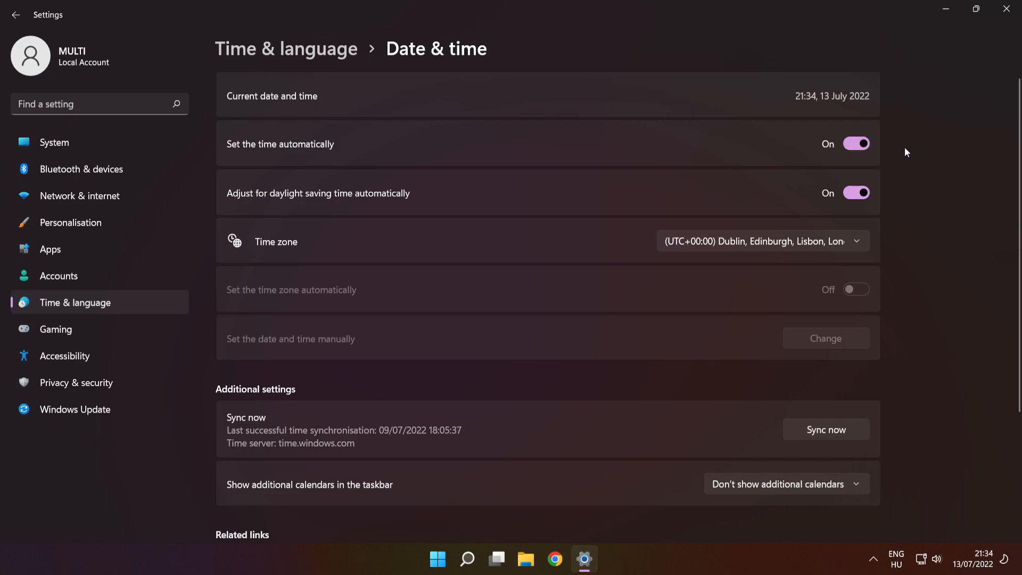
click(857, 145)
click(857, 145)
scroll(1000, 268, down, 3)
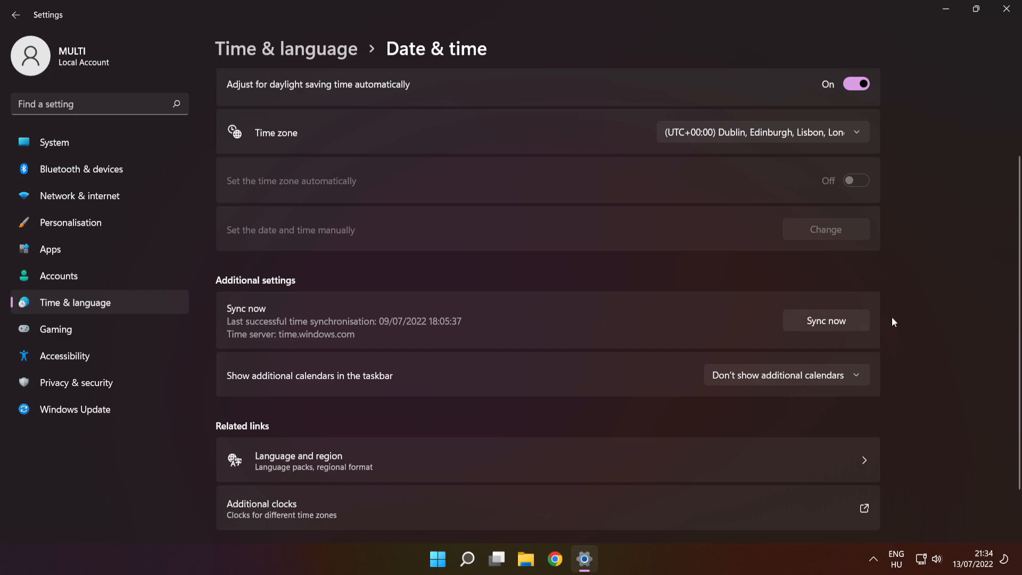
click(833, 322)
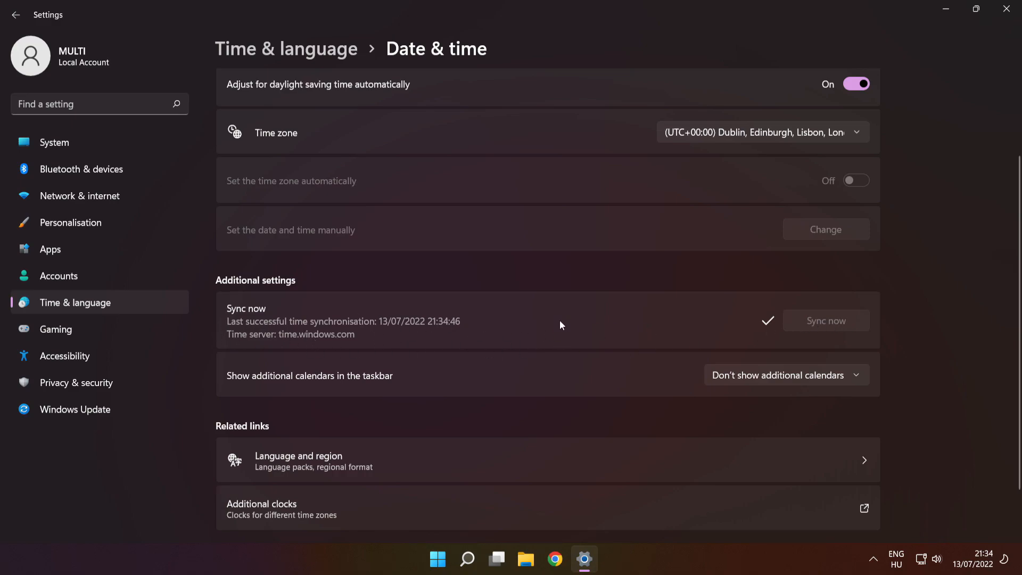
Open the language and region settings to check the selected country or region, and close Settings.
scroll(541, 330, down, 2)
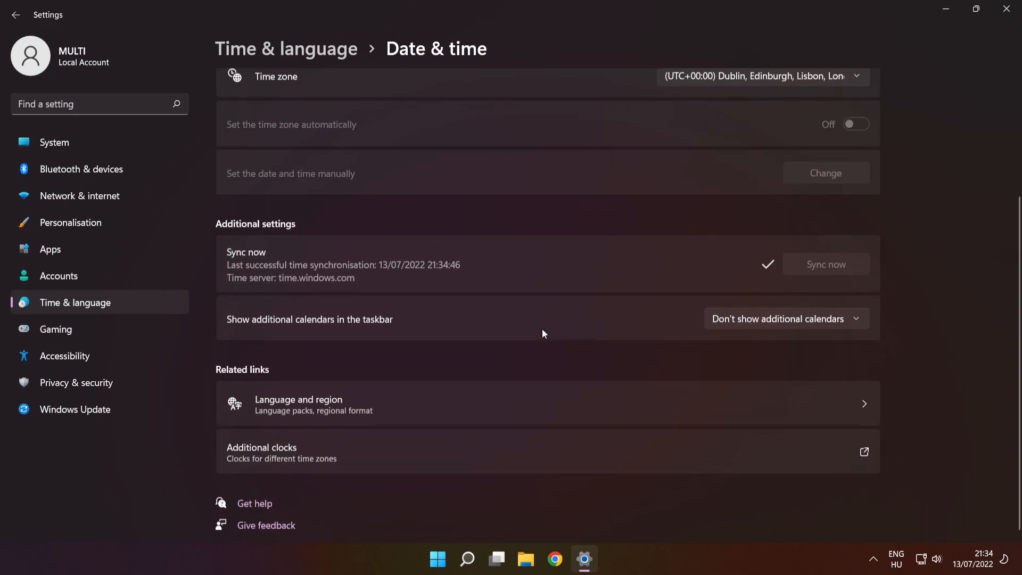
click(431, 403)
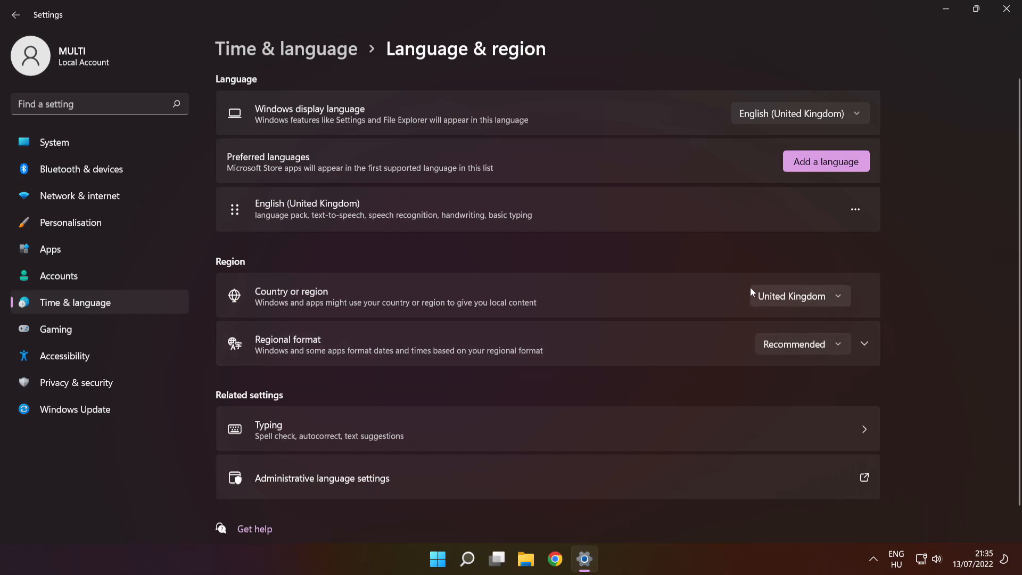
click(1007, 14)
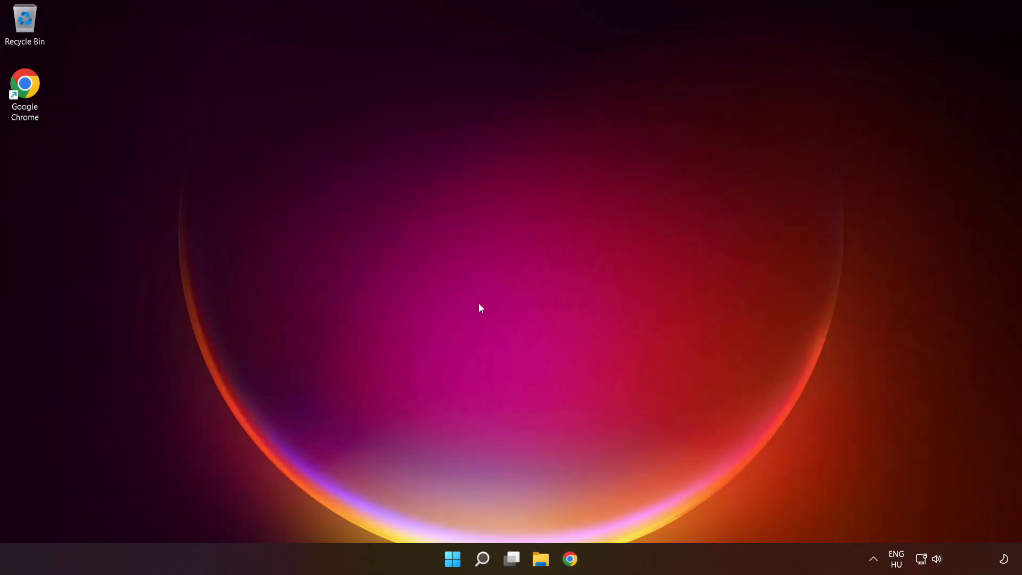
Search Windows for "updates", open Check for updates and start an update check.
click(482, 562)
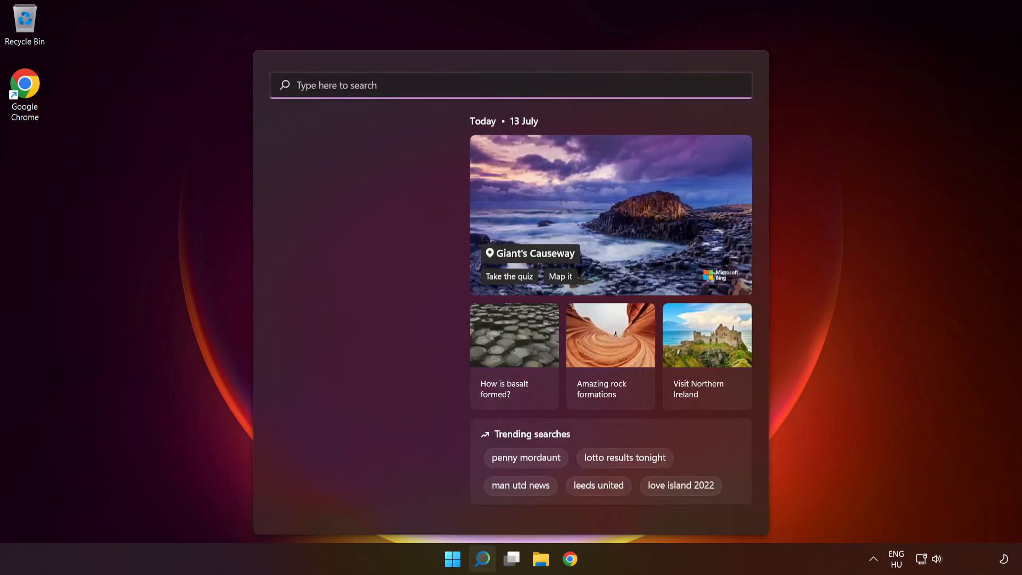
text(upda)
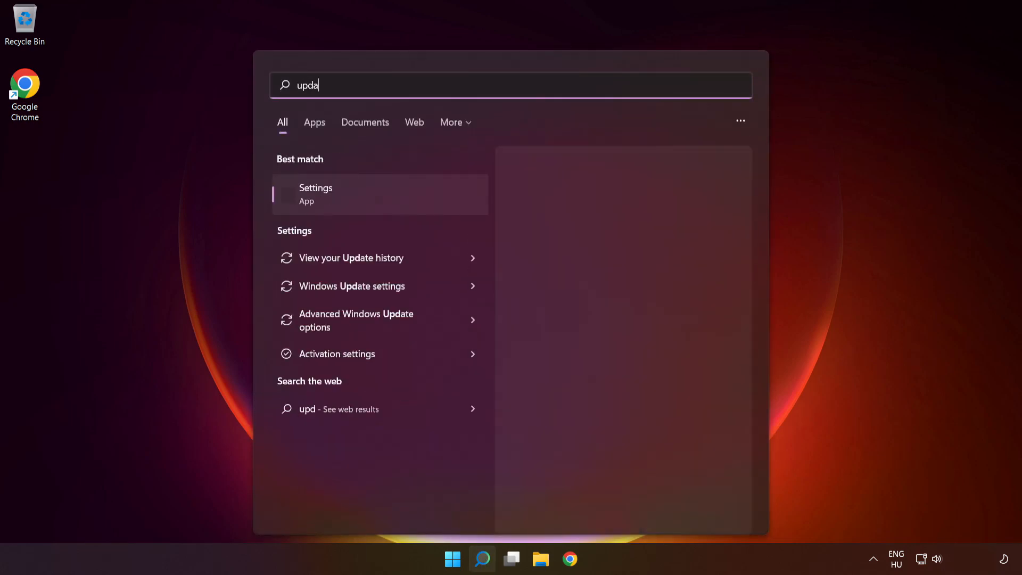
text(tes)
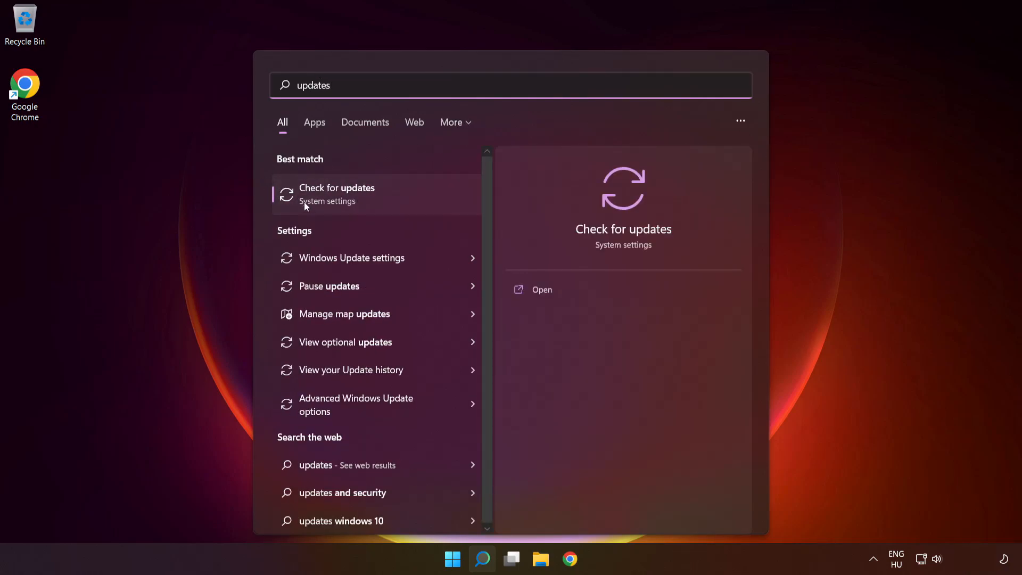
click(381, 203)
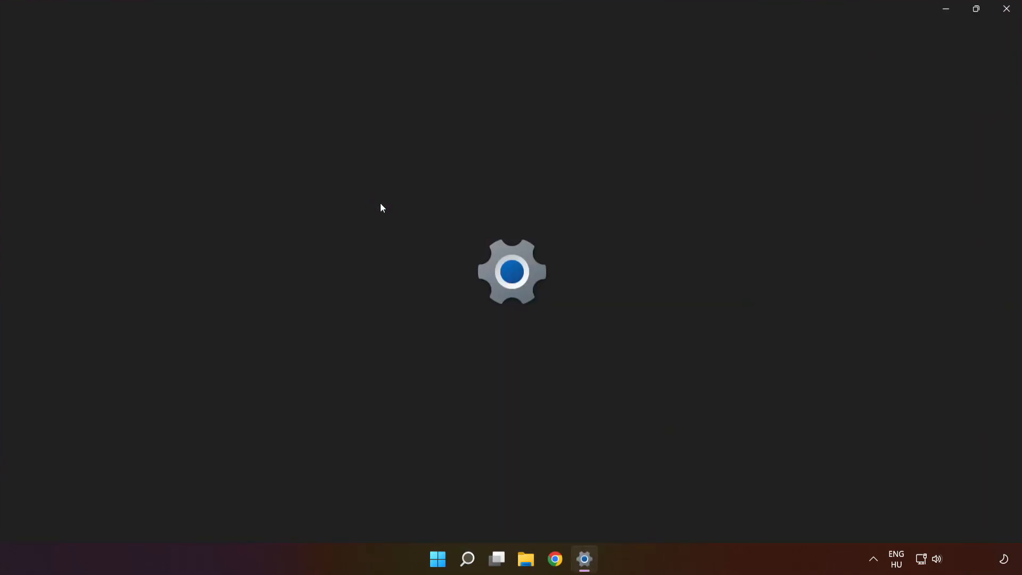
click(845, 118)
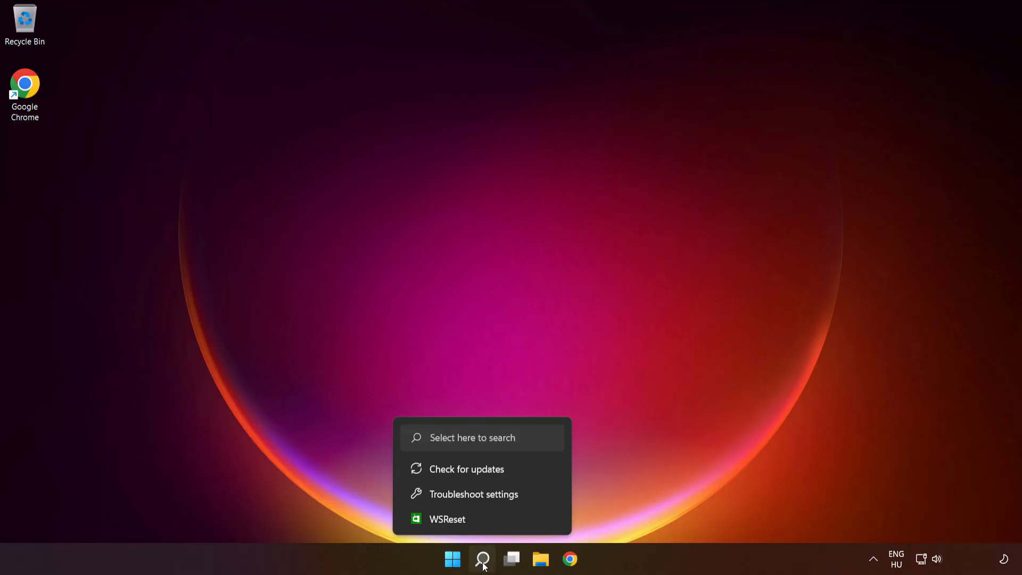
Search Windows for "troubleshoot settings" and open the Troubleshoot settings page.
click(483, 562)
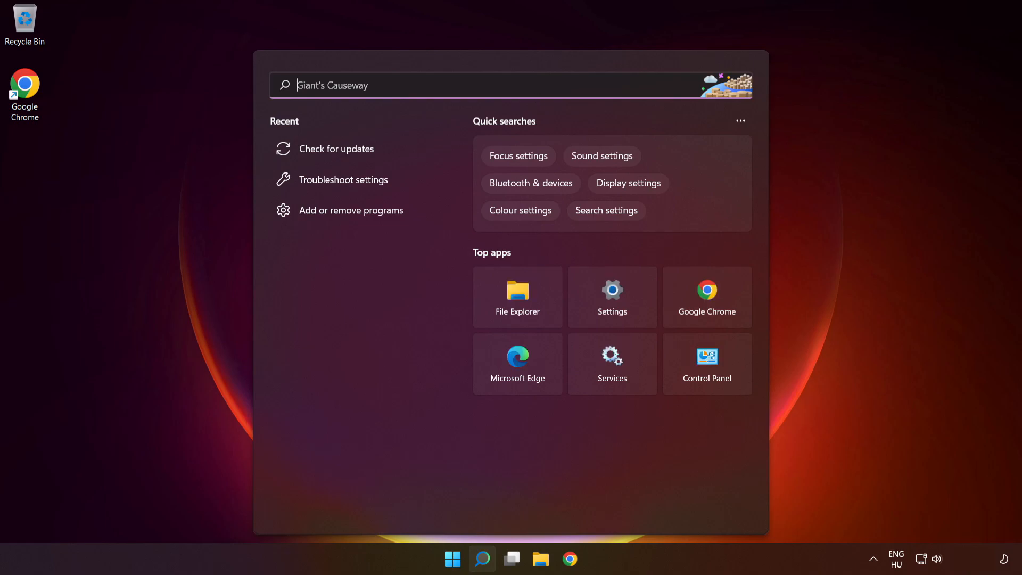
text(troub)
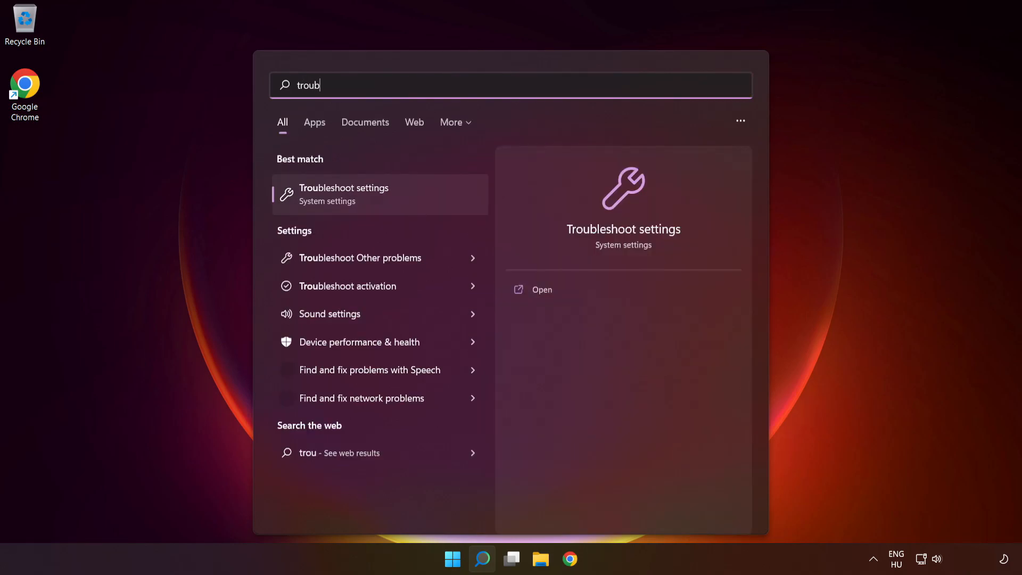
text(leshoot s)
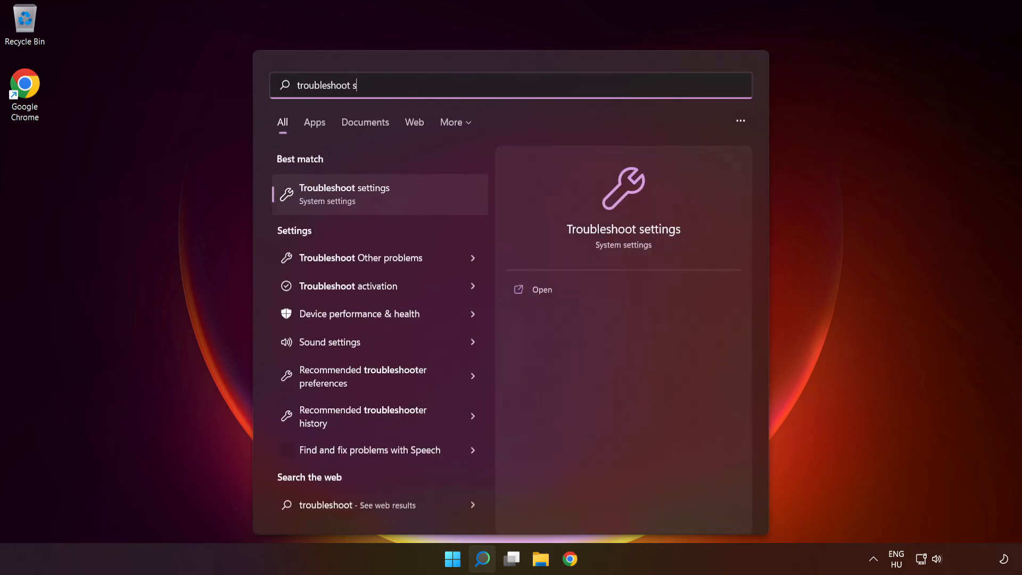
text(ettings)
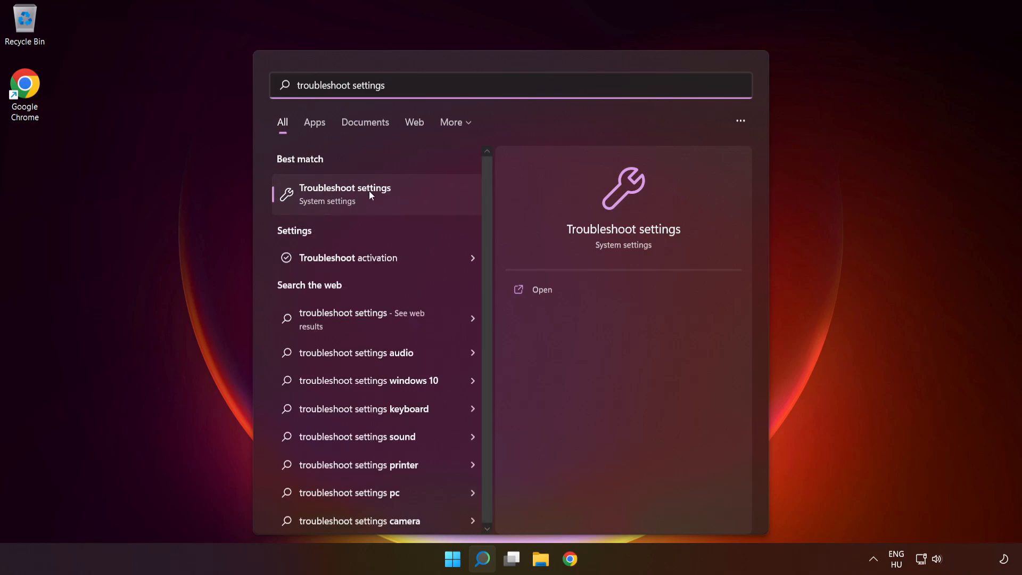
click(365, 204)
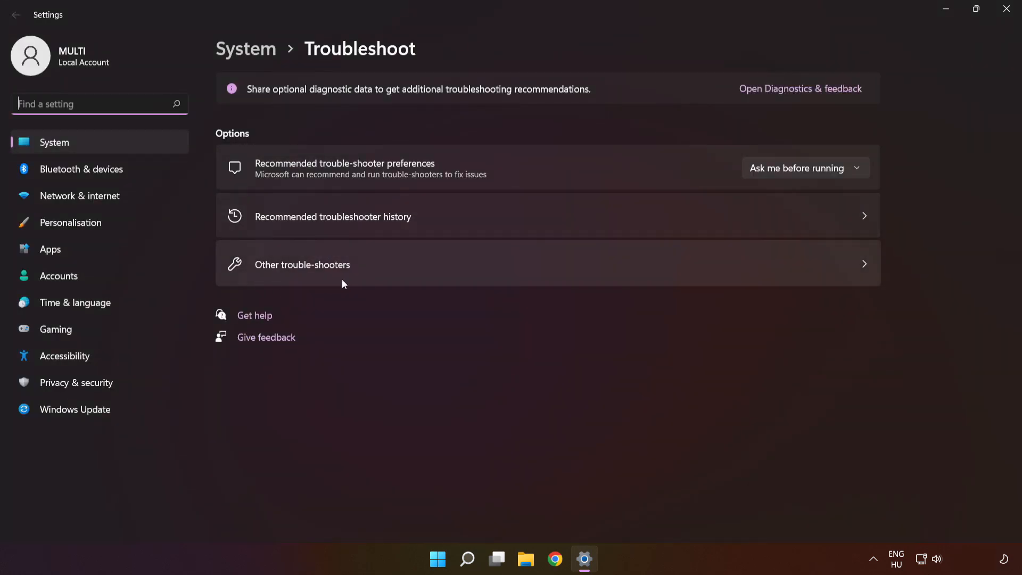
Run the Windows Store Apps troubleshooter from the other trouble-shooters, and close Settings.
click(515, 275)
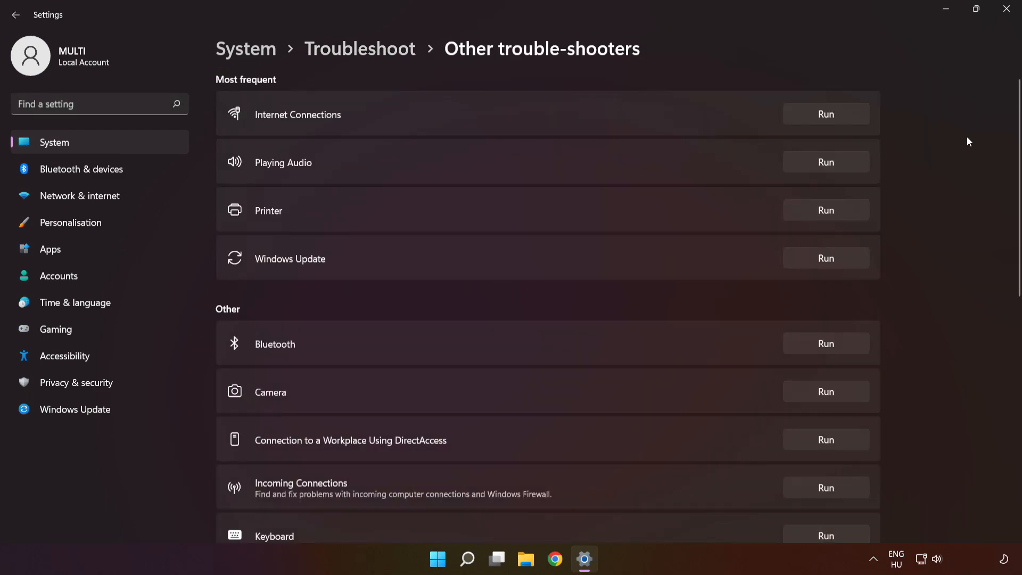
drag(1018, 137, 1008, 376)
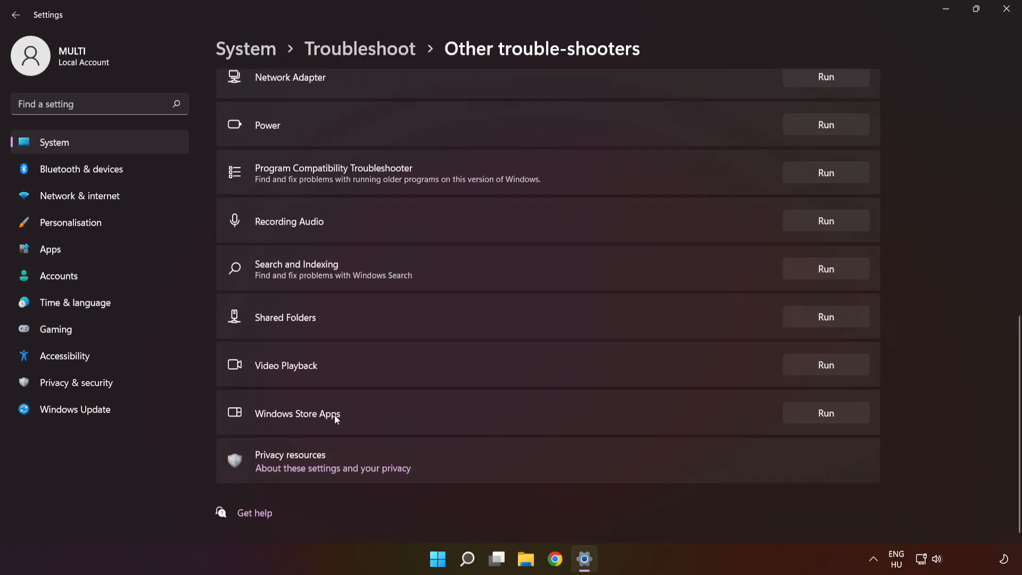
click(819, 414)
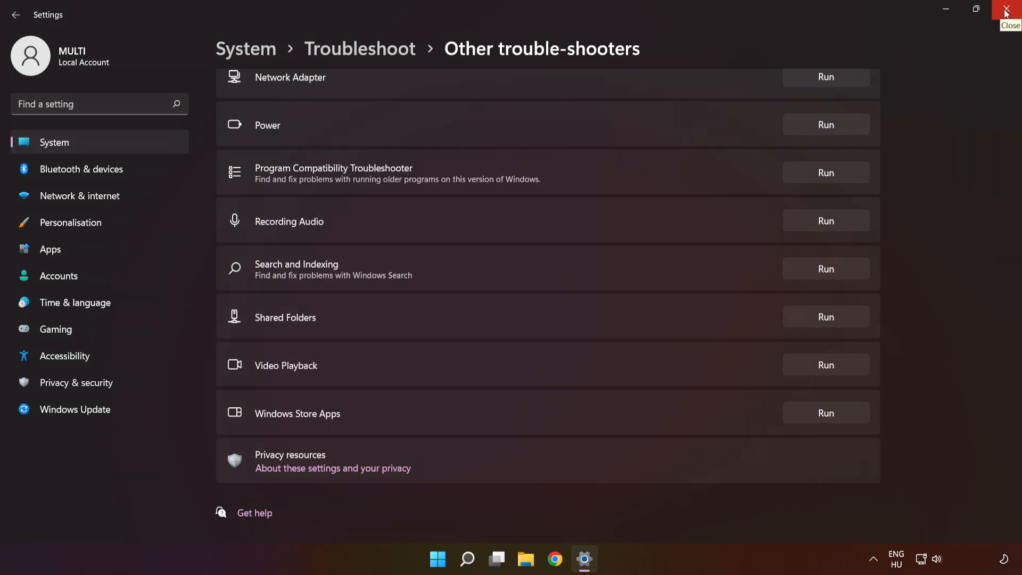
click(1005, 14)
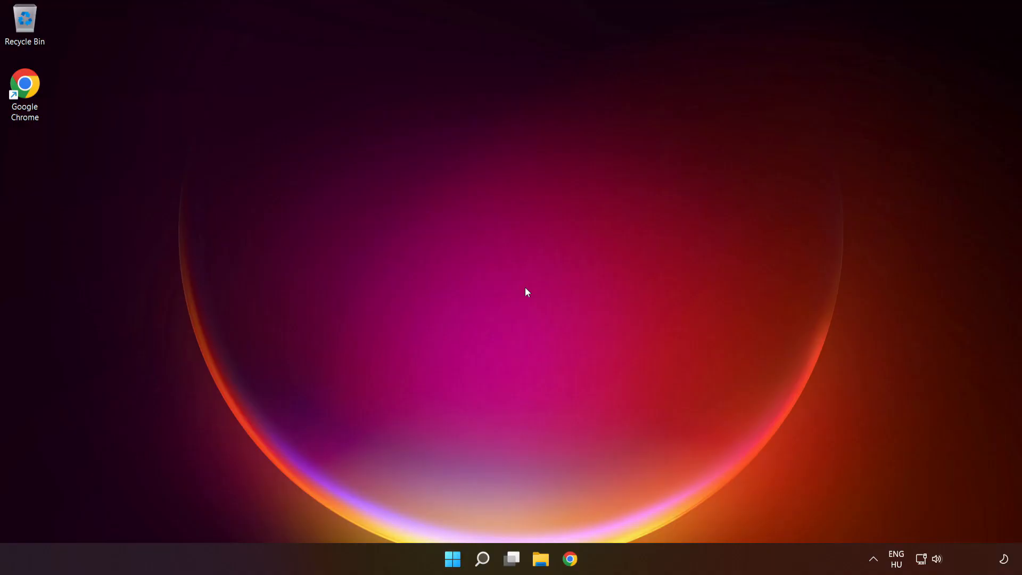
Search Windows for "programs" and open Add or remove programs.
right_click(483, 559)
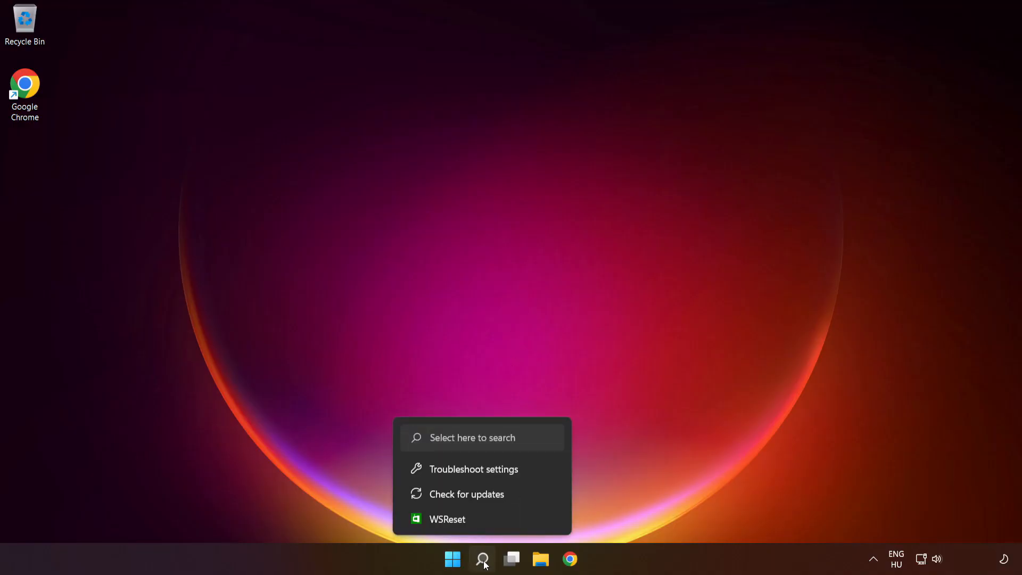
click(485, 562)
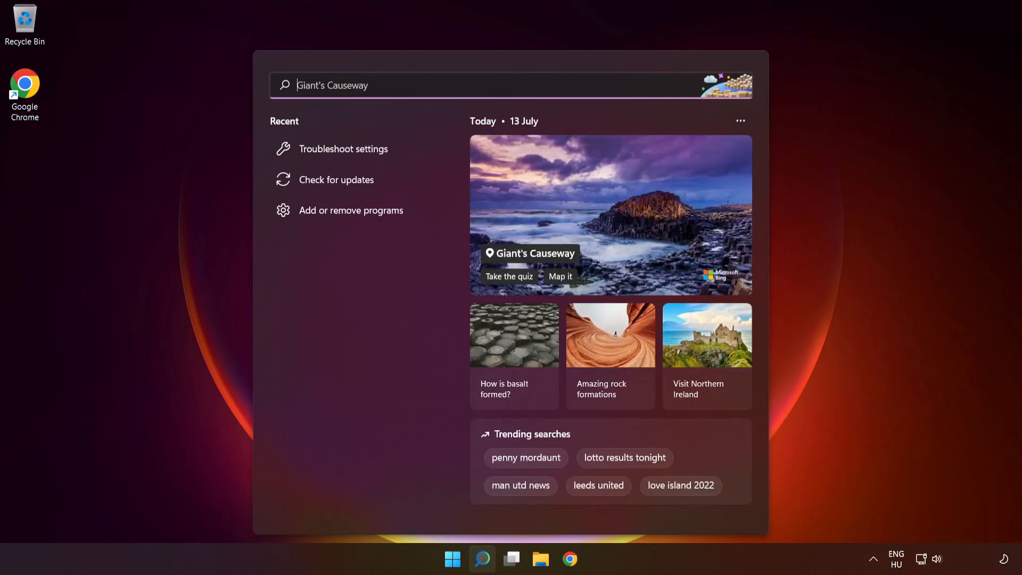
text(pr)
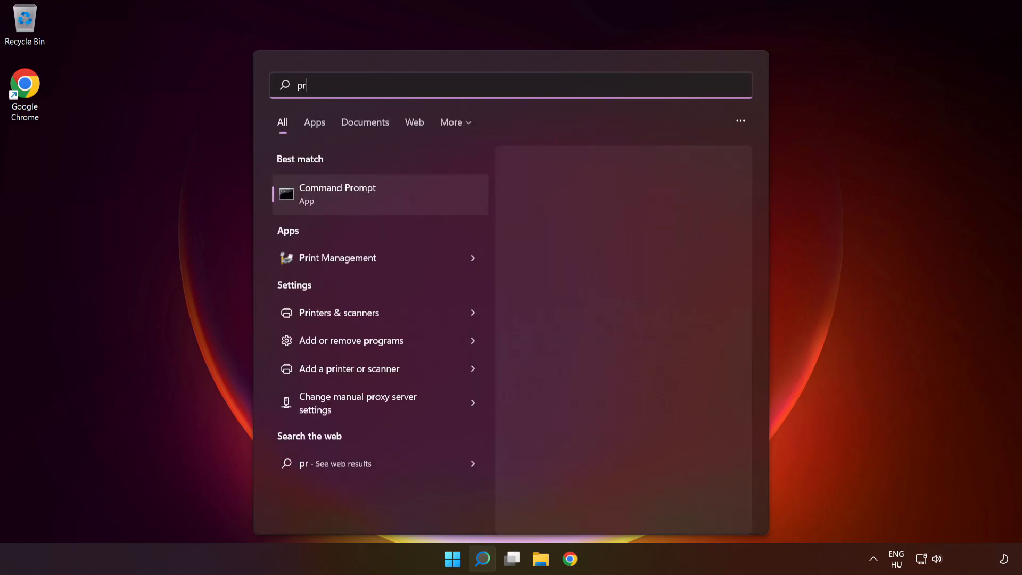
text(ograms)
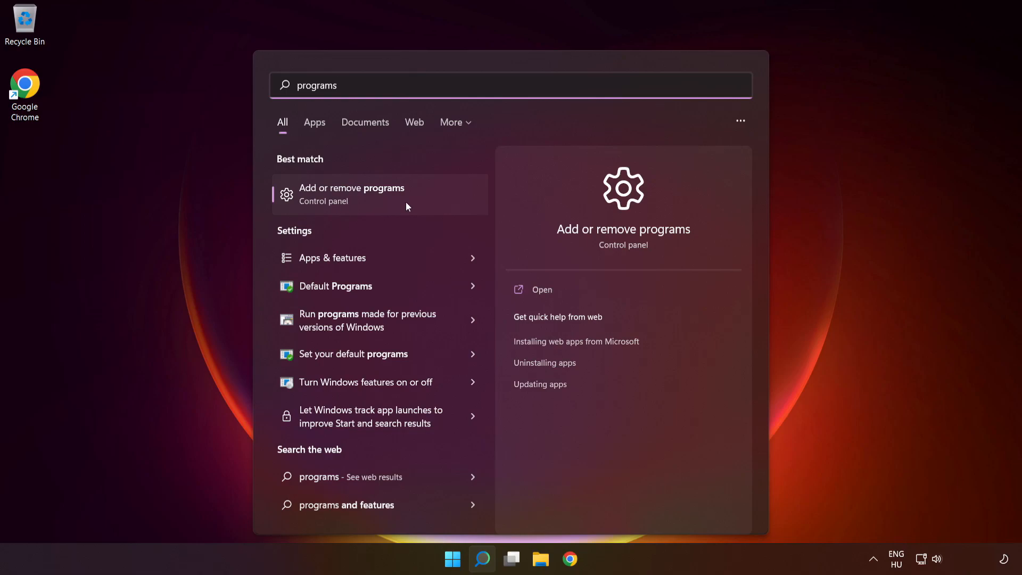
click(392, 206)
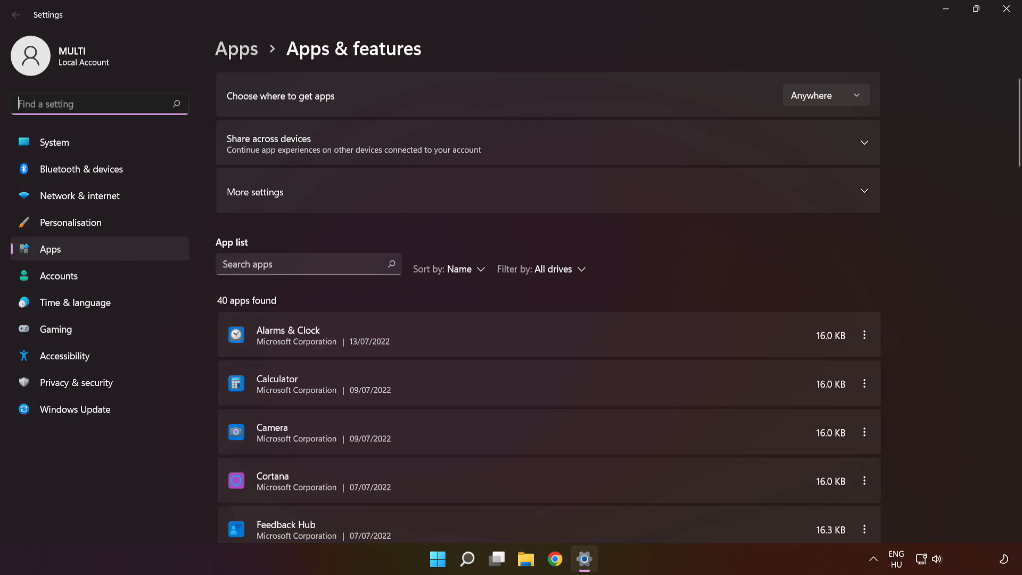
Filter the app list for "Microsoft store" and open the advanced options of Microsoft Store.
click(303, 264)
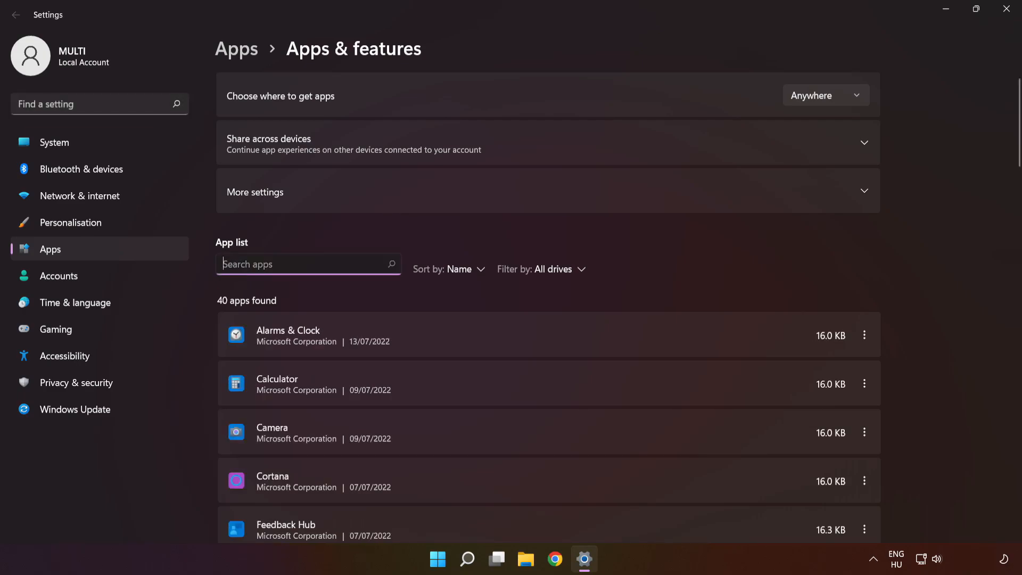
text(micro)
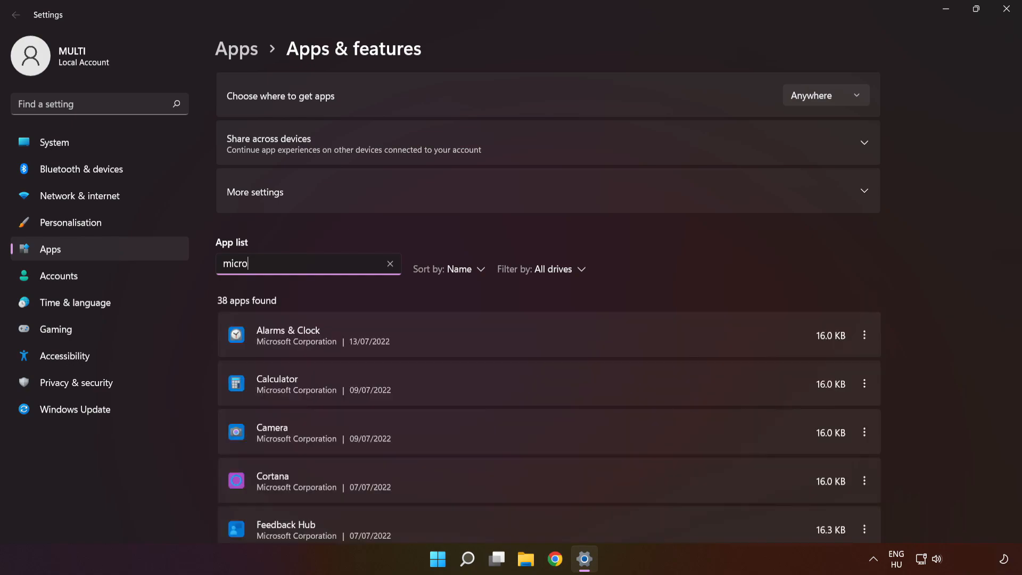
text(soft s)
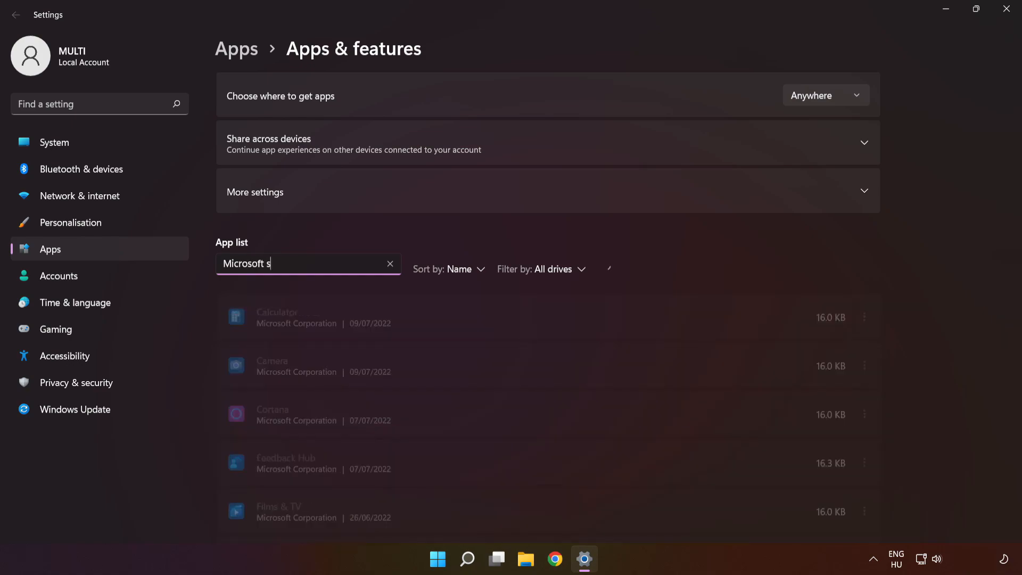
text(tore)
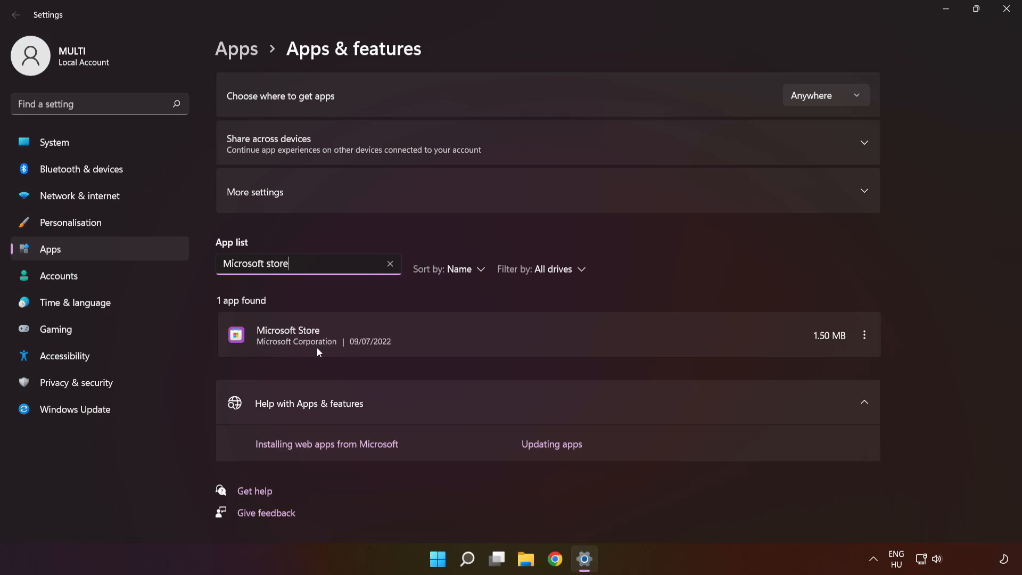
click(865, 335)
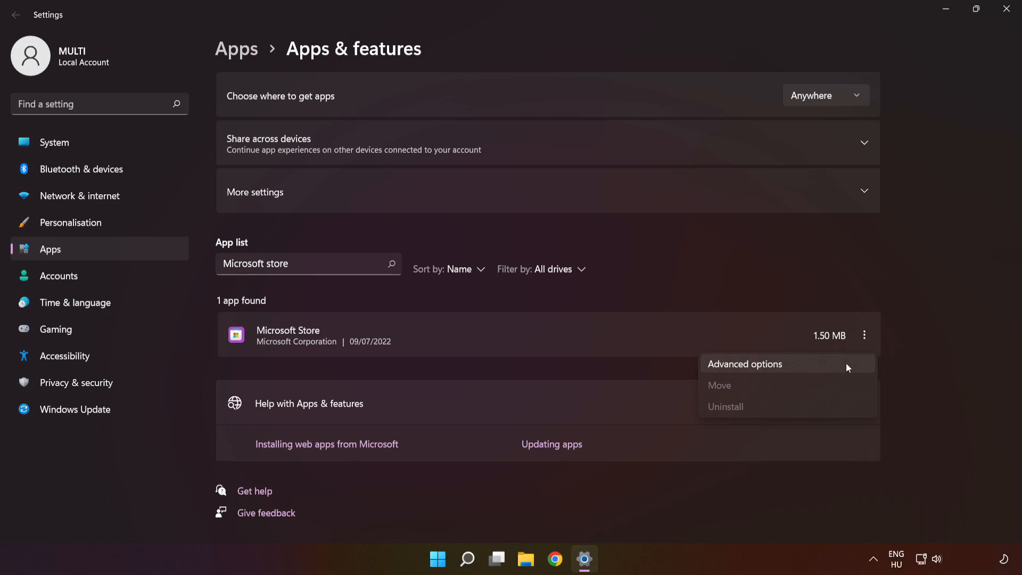
click(818, 370)
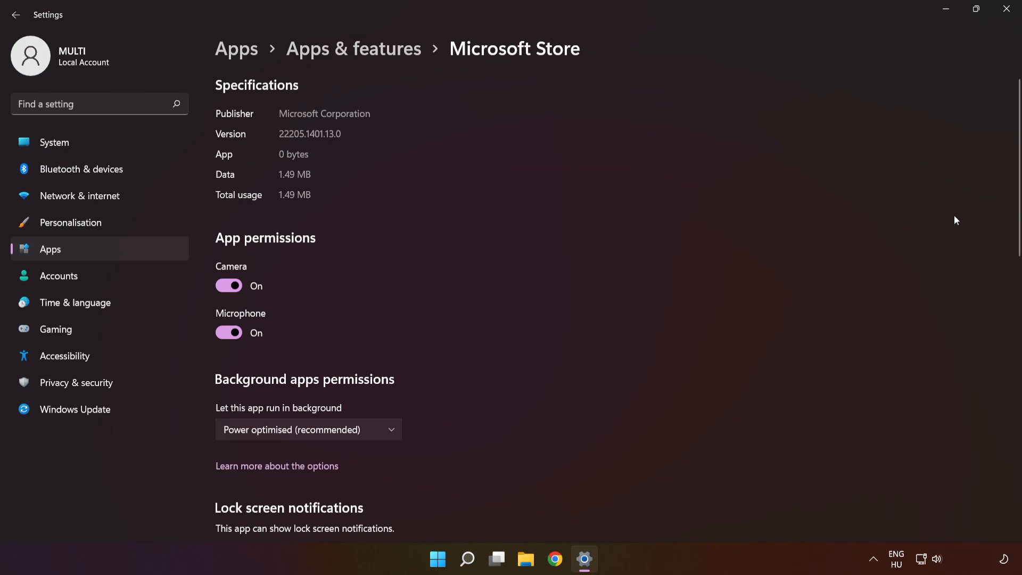
Repair and reset the Microsoft Store app, and return to Apps & features.
drag(1018, 185, 998, 382)
click(239, 323)
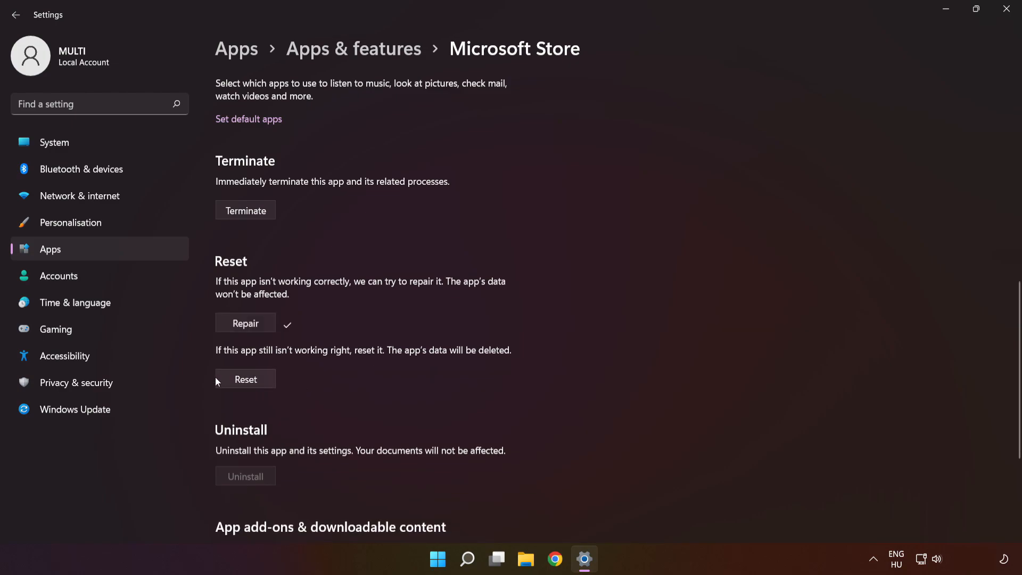
click(249, 381)
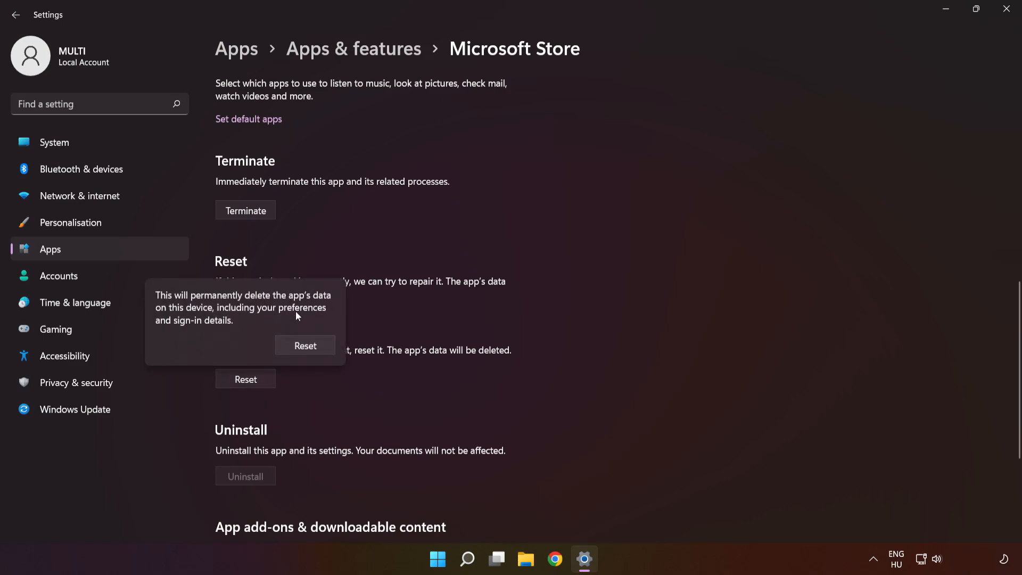
click(305, 345)
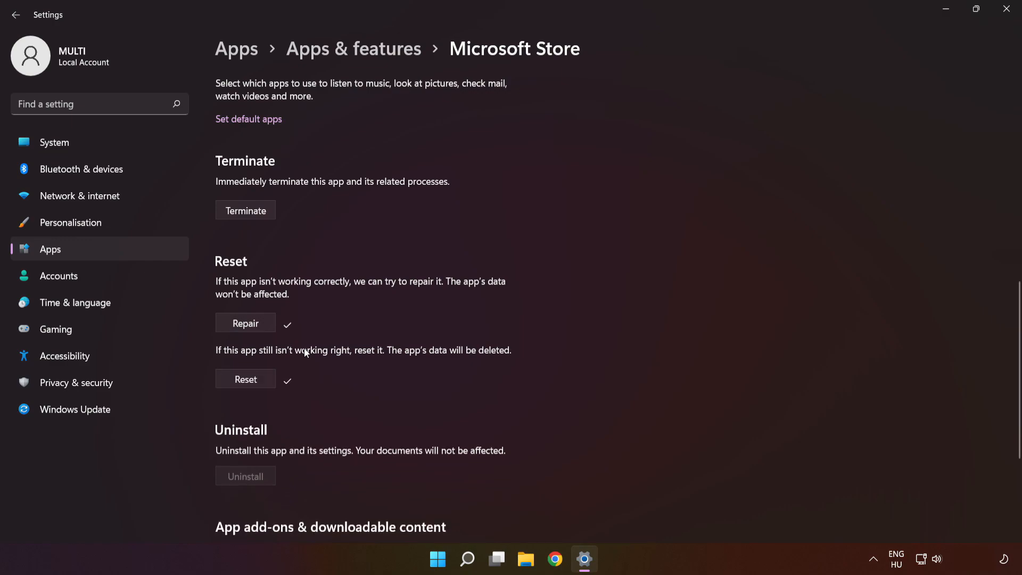
click(354, 51)
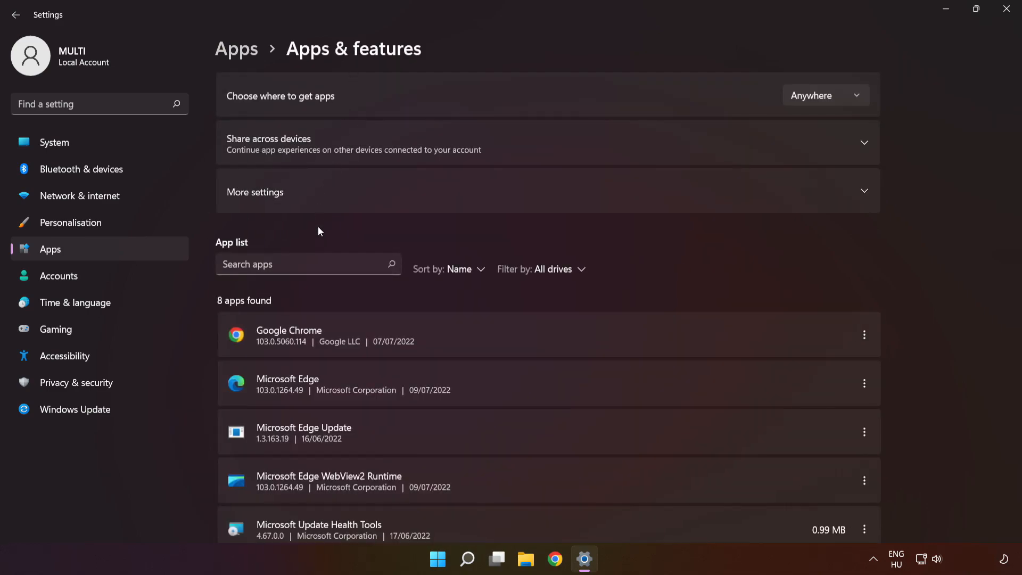
Filter the app list for "xbox" and open the advanced options of the Xbox app.
click(285, 263)
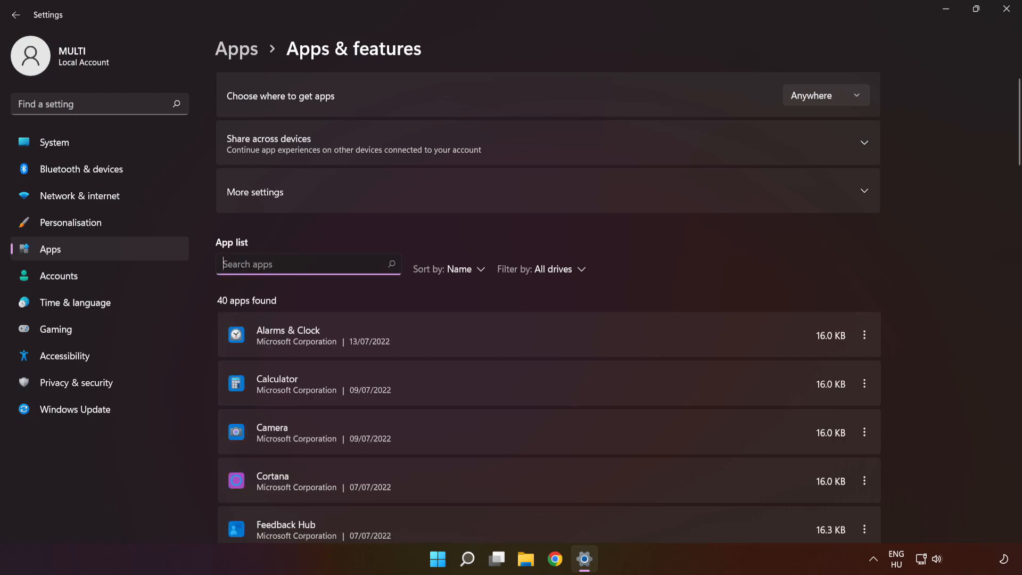
text(xbox)
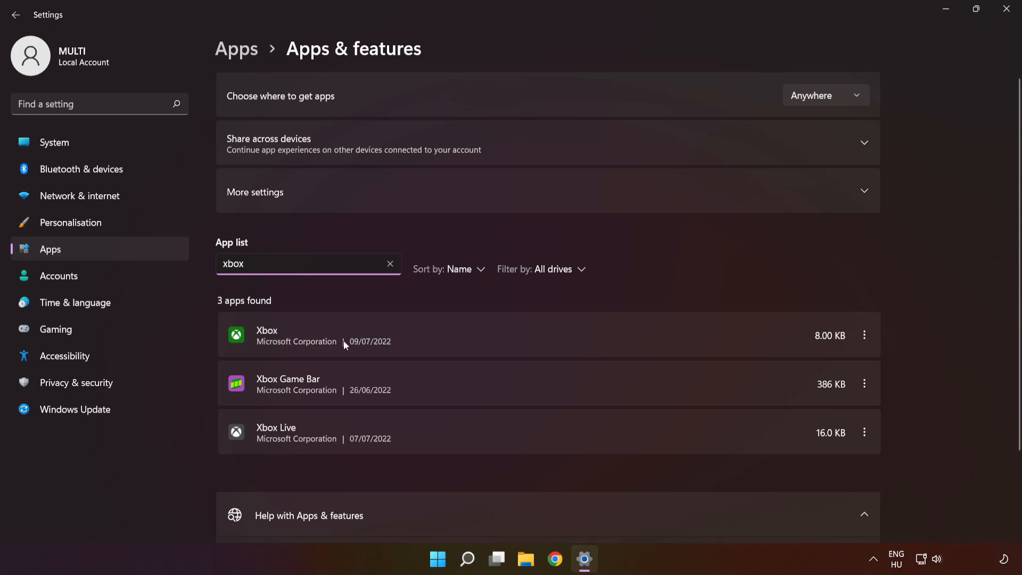
click(865, 335)
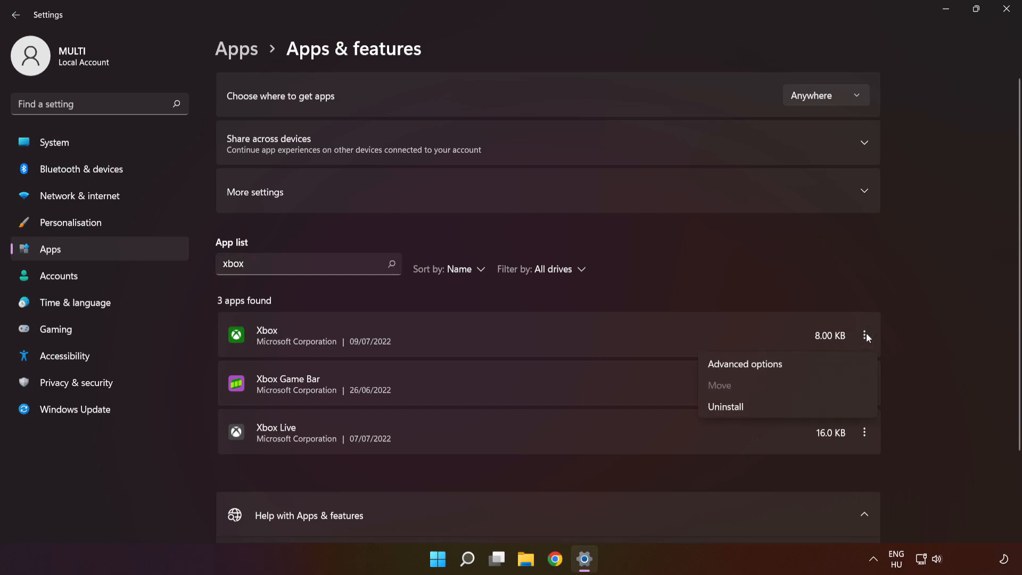
click(825, 365)
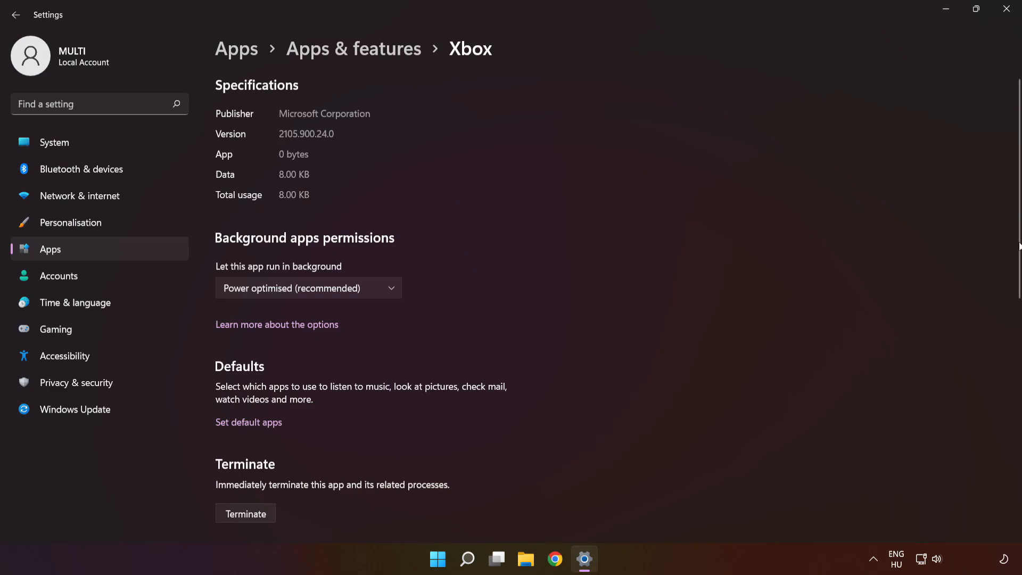
Repair and reset the Xbox app, confirming the deletion of its data, and close Settings.
scroll(1010, 365, down, 5)
scroll(1007, 360, down, 2)
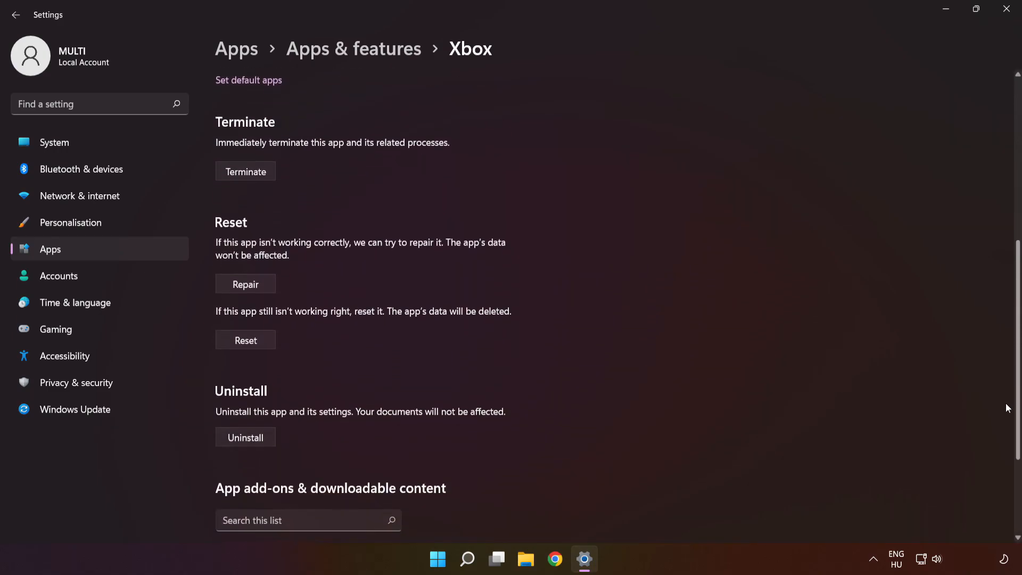
click(236, 286)
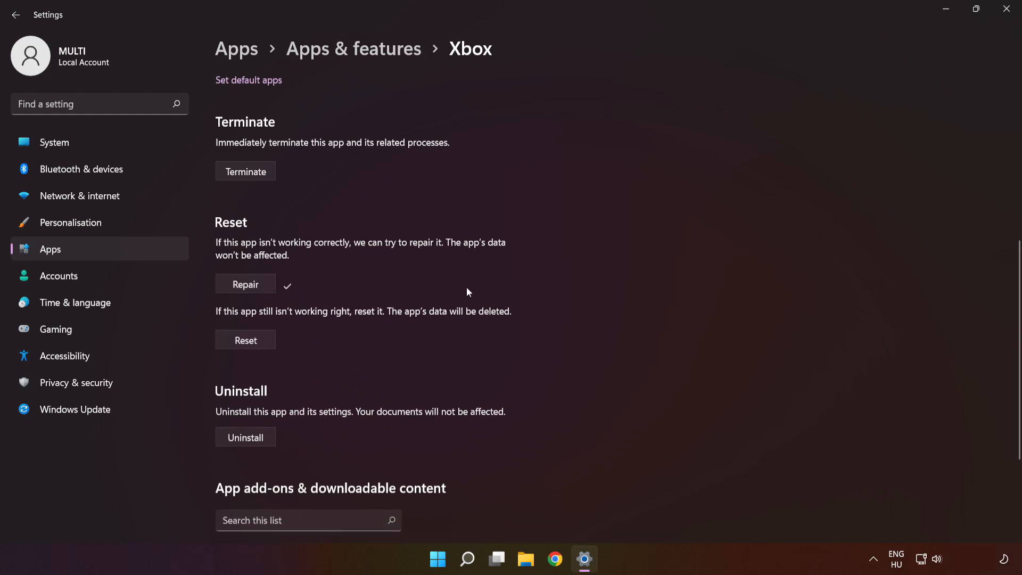
click(252, 344)
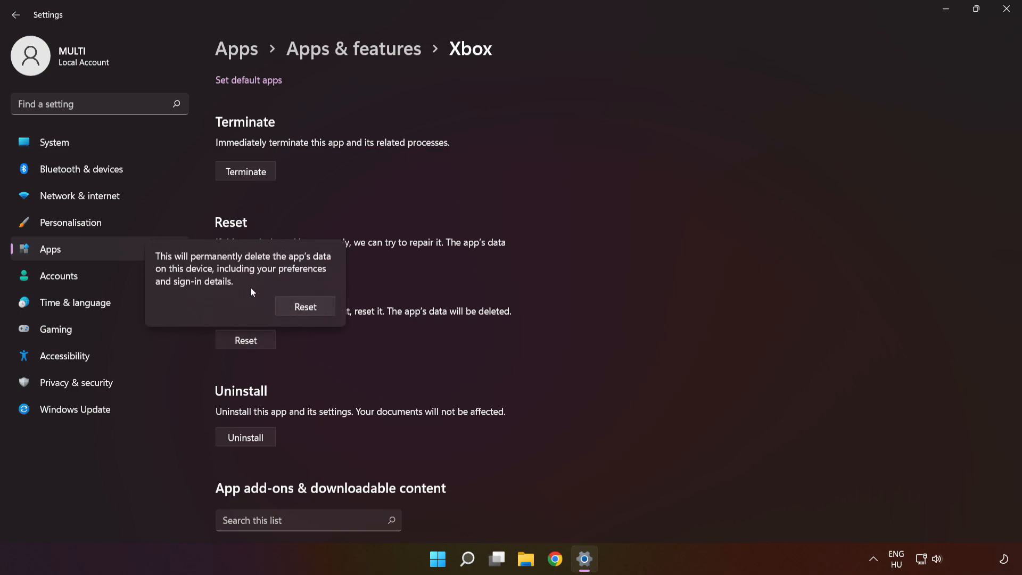
click(309, 308)
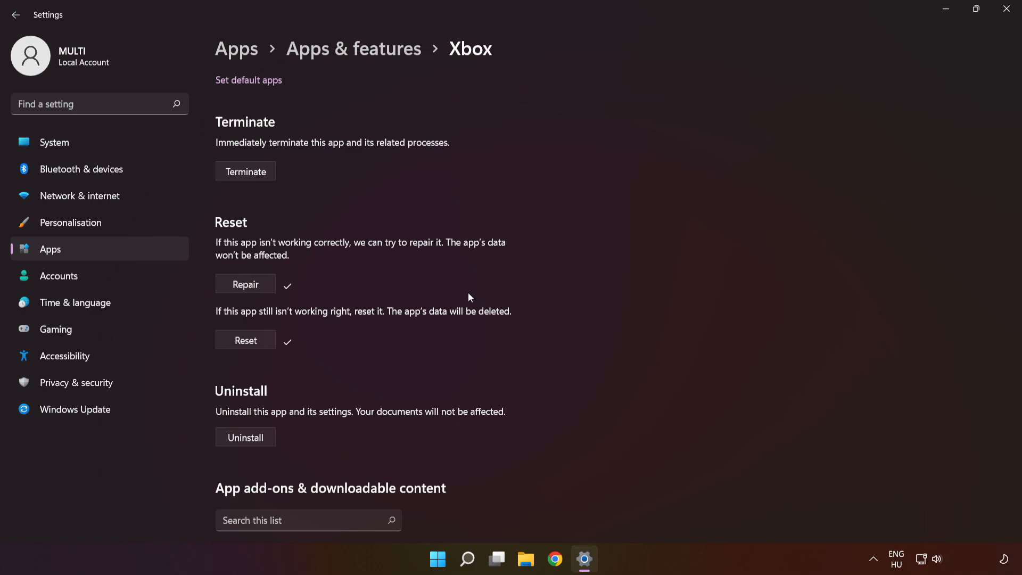
click(1006, 13)
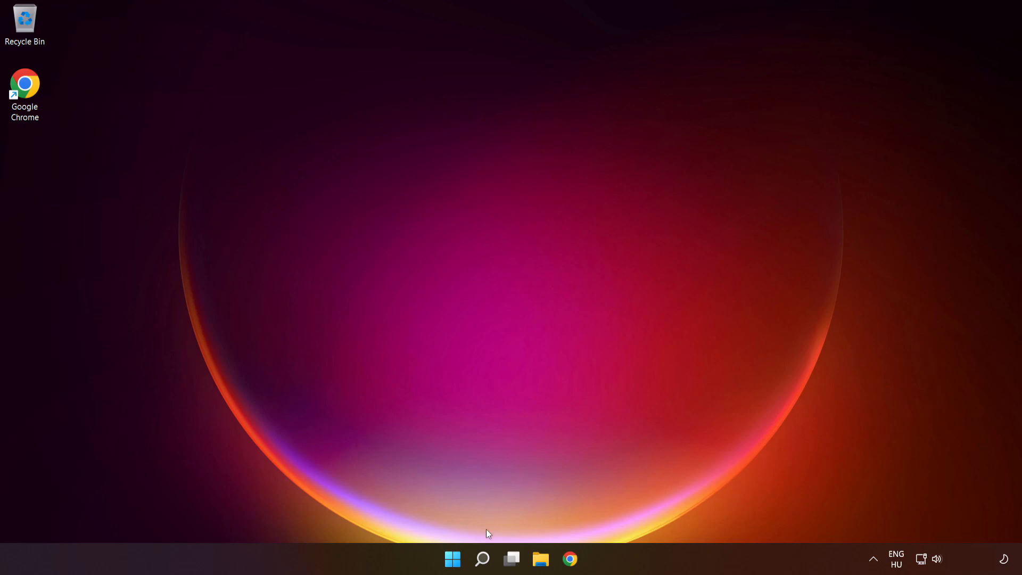
Search Windows for "wsreset", run the command, and maximize the Microsoft Store window it opens.
click(484, 560)
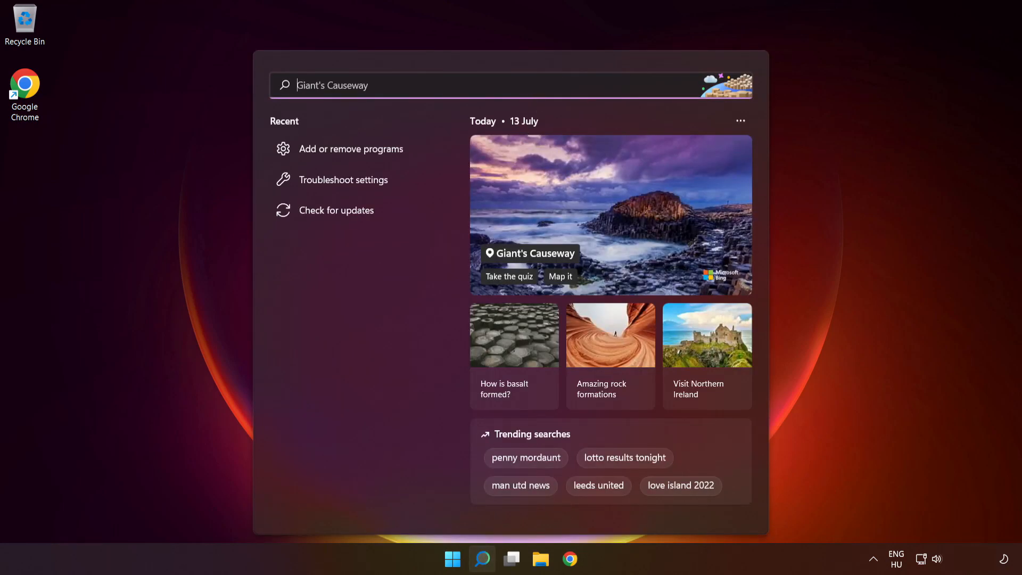
text(wsreset)
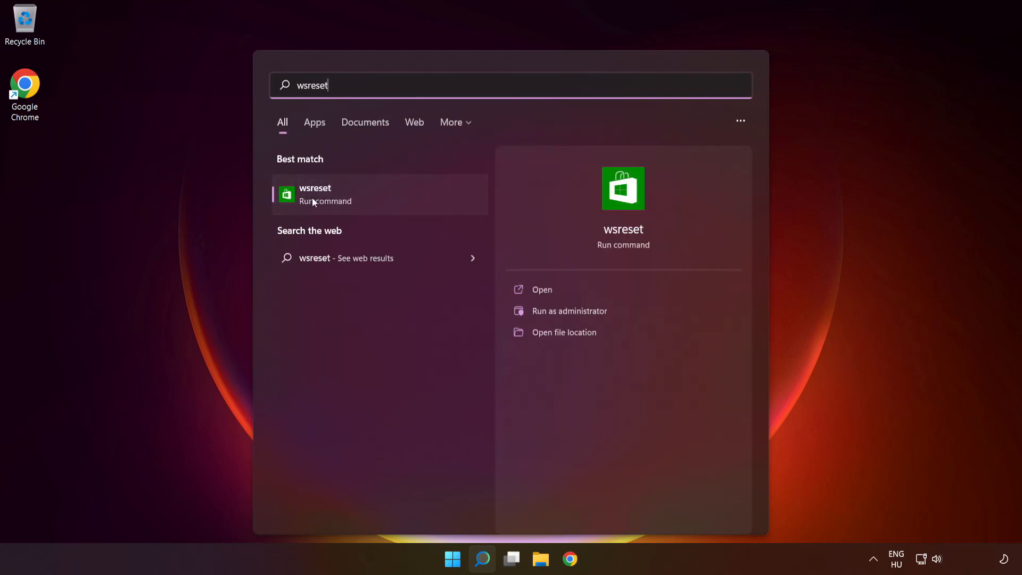
click(381, 202)
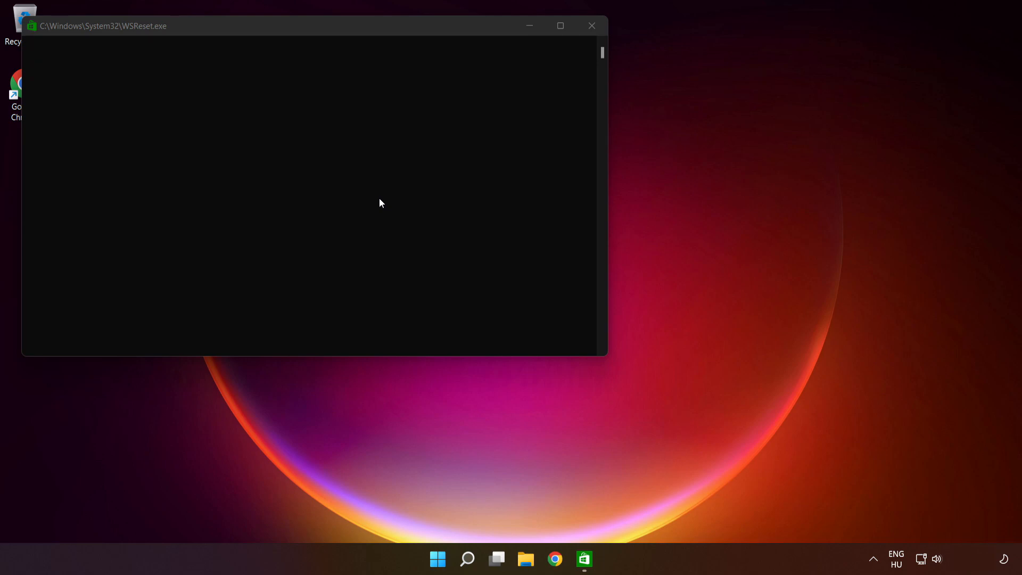
click(456, 25)
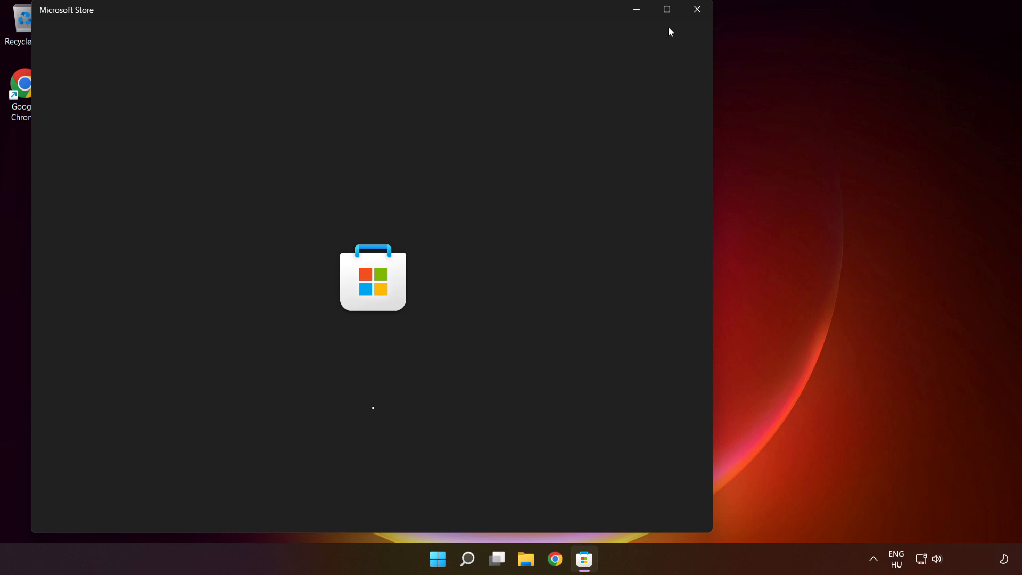
click(667, 11)
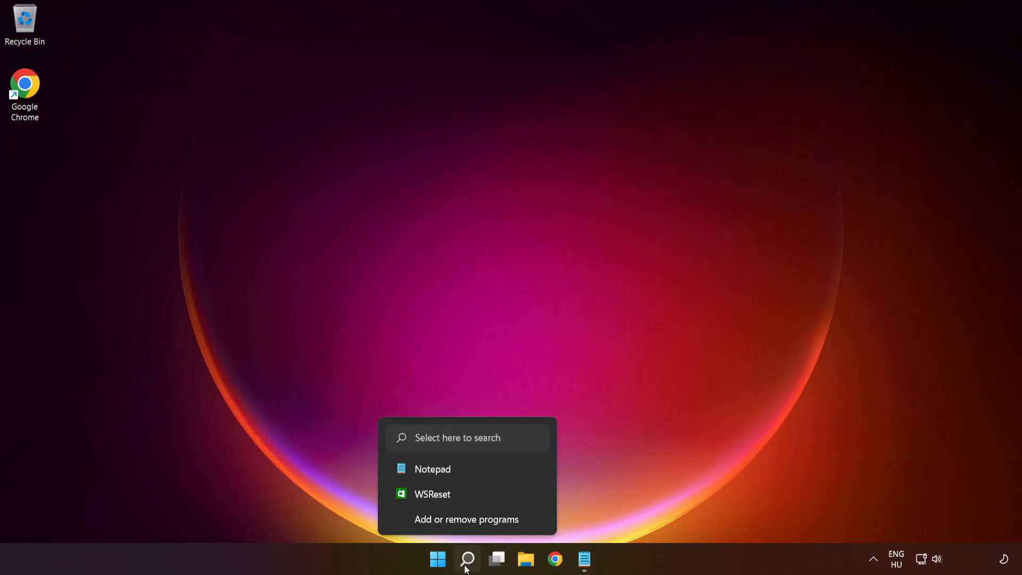
Search Windows for "services" and open the Services app.
click(468, 560)
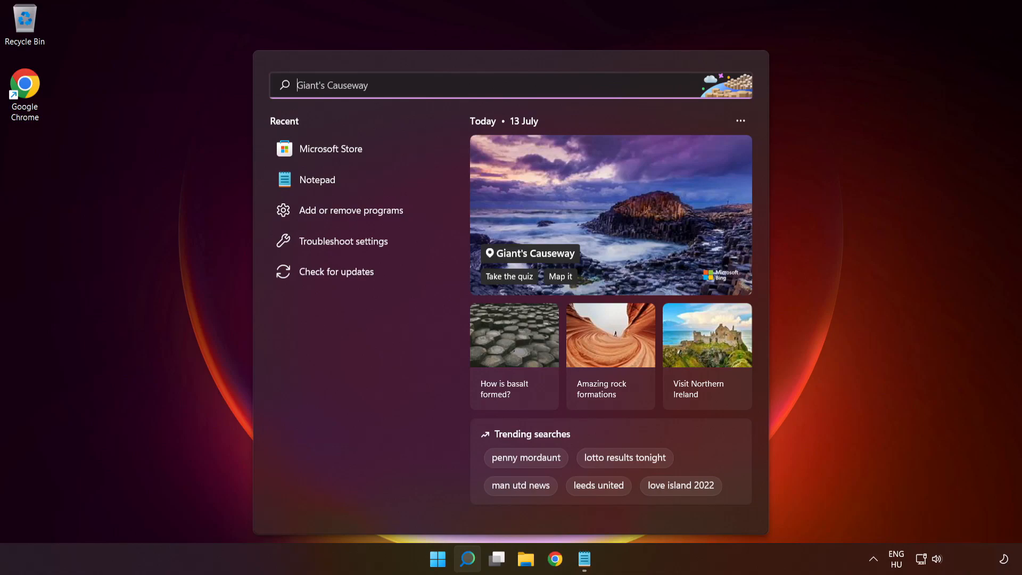
text(services)
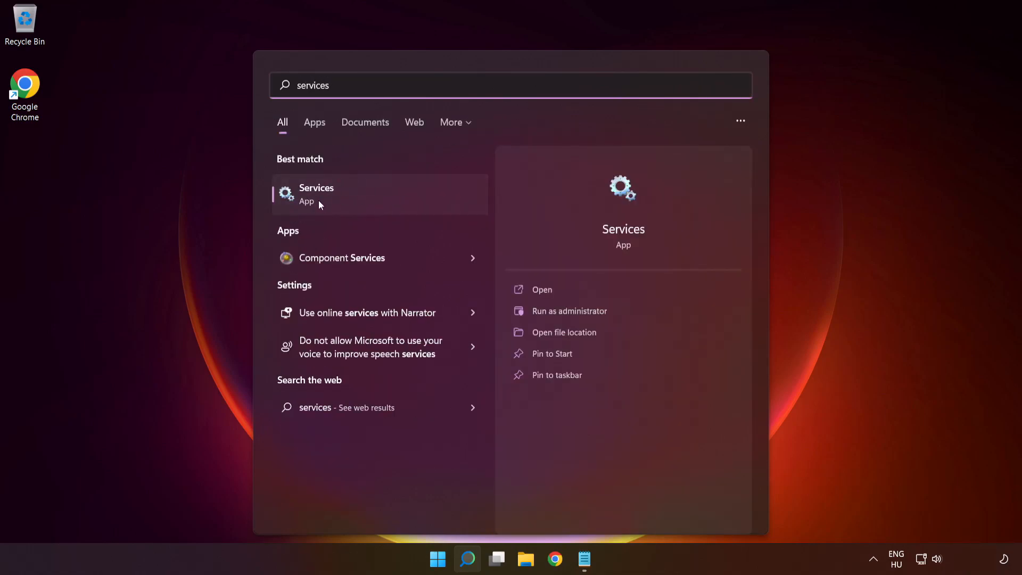
click(393, 199)
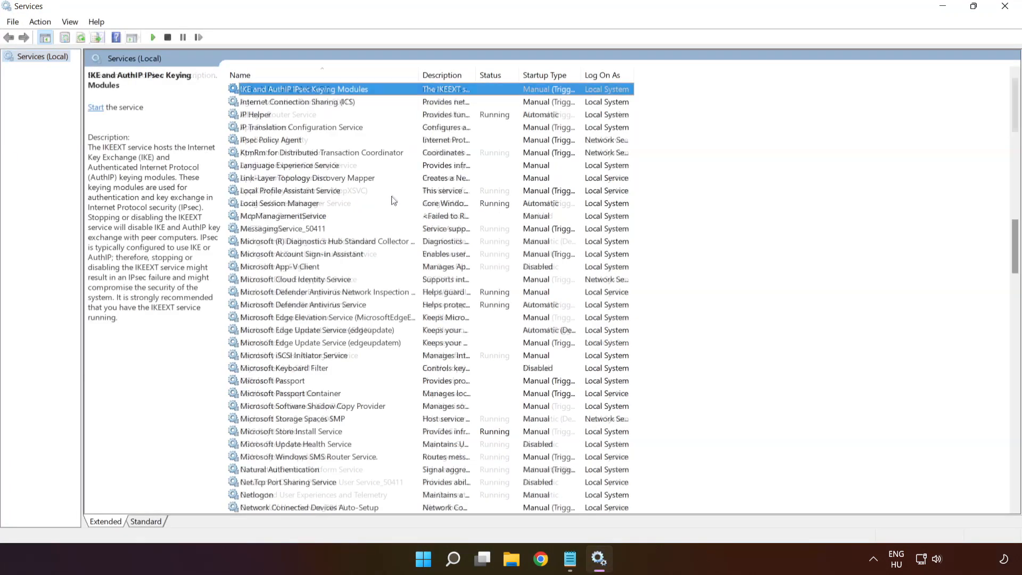
Set the startup type of the IP Helper service to Automatic and apply it.
click(298, 115)
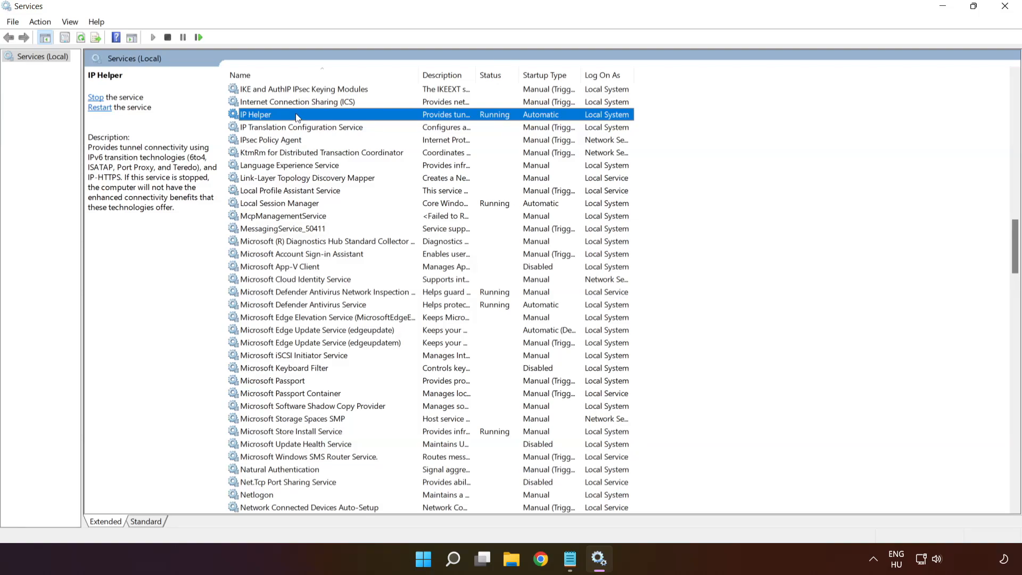
right_click(295, 115)
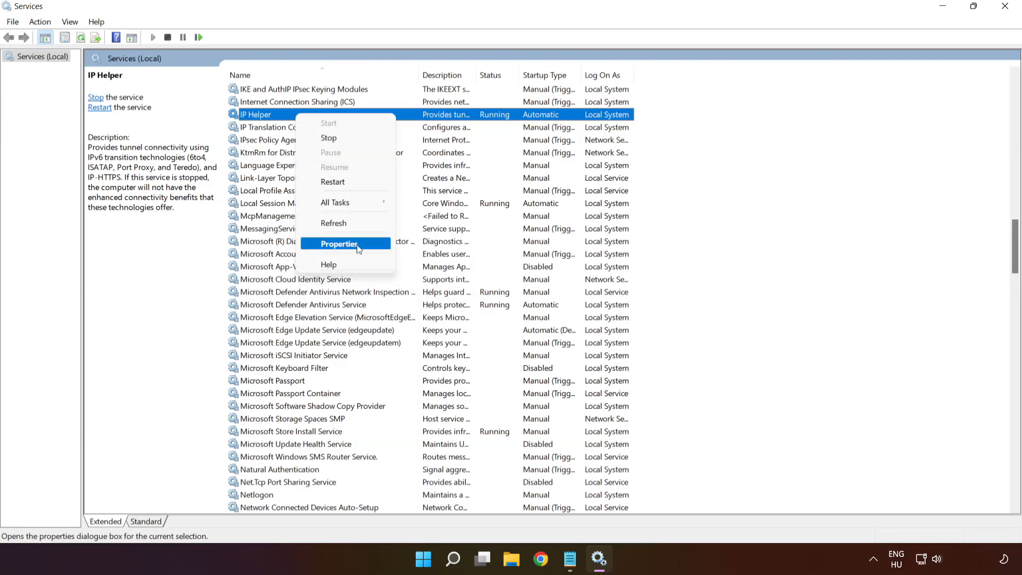
click(340, 246)
click(492, 266)
click(479, 281)
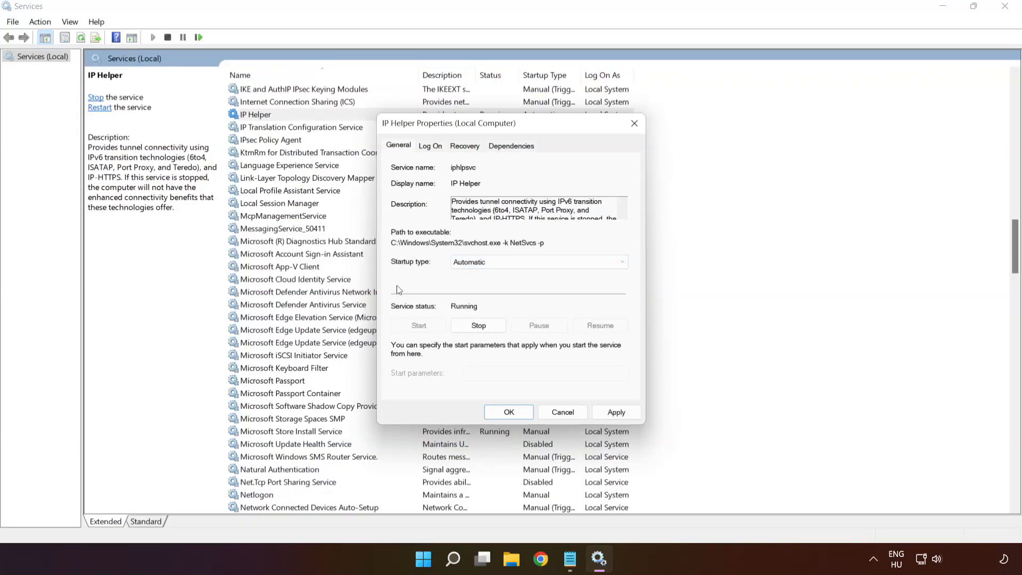
click(616, 412)
click(509, 412)
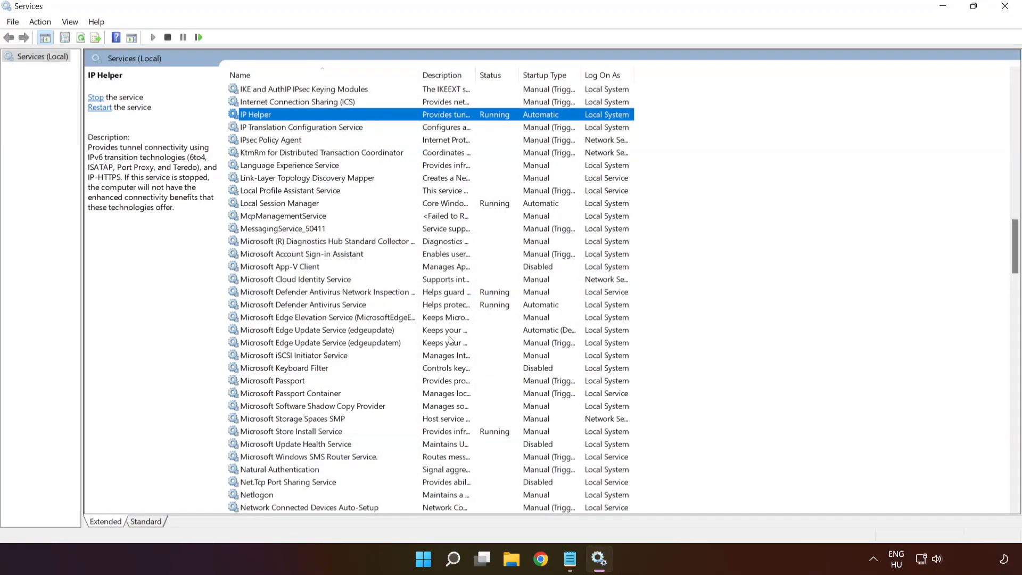
Set the Xbox Accessory Management Service to Automatic startup and start the service.
key(x)
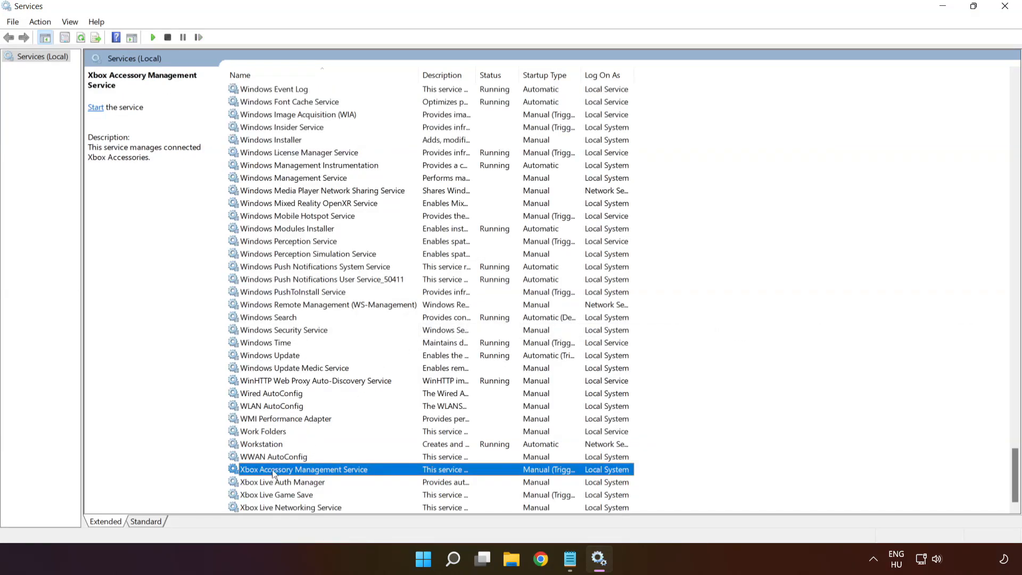
right_click(301, 473)
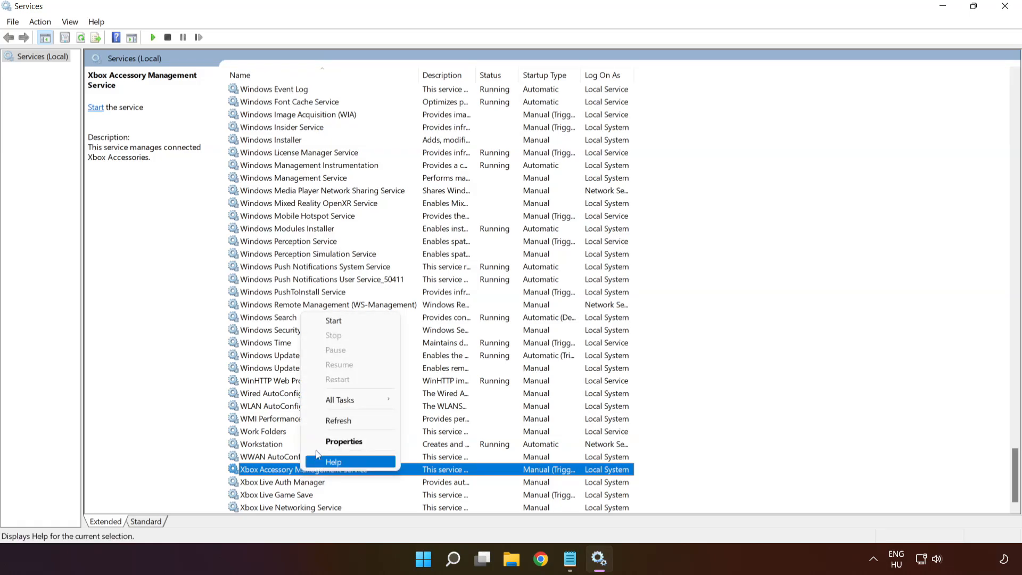
click(328, 443)
click(474, 264)
click(472, 279)
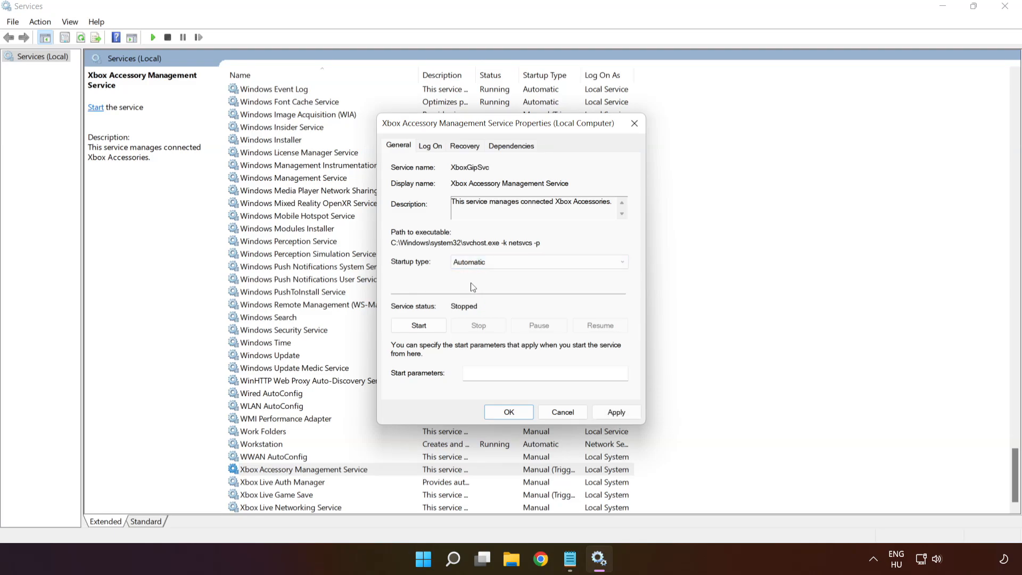
click(616, 413)
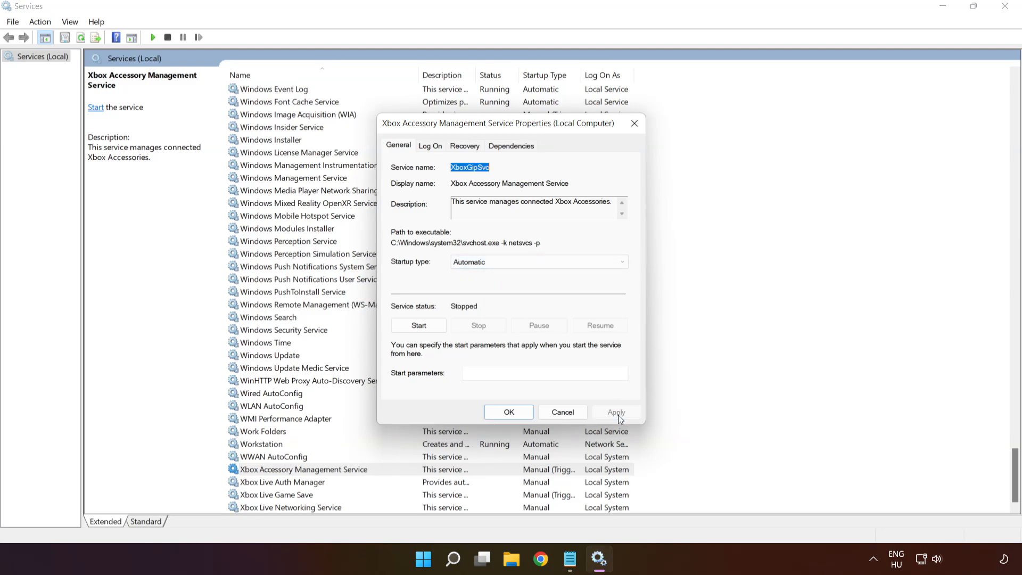
click(418, 326)
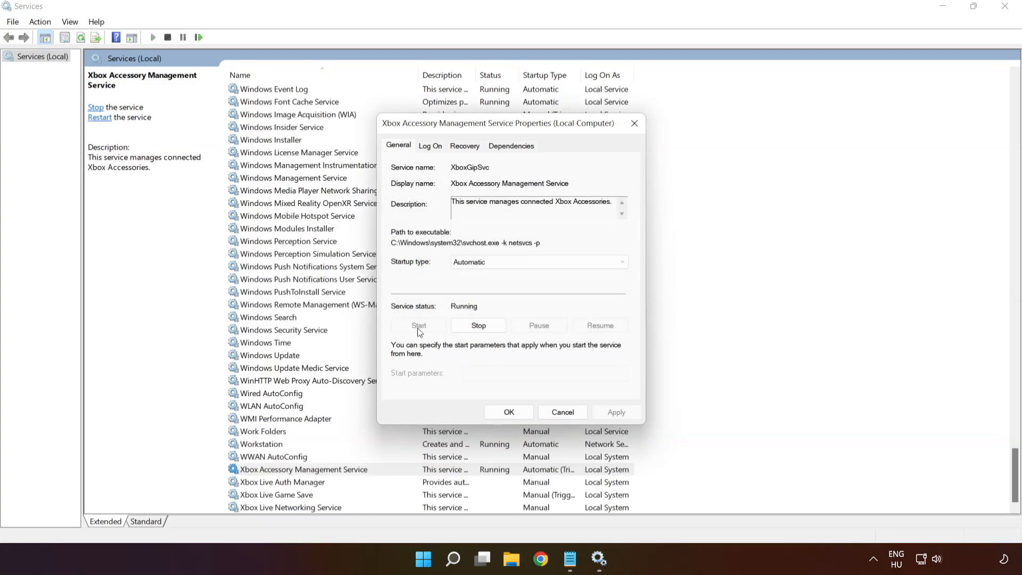
click(509, 412)
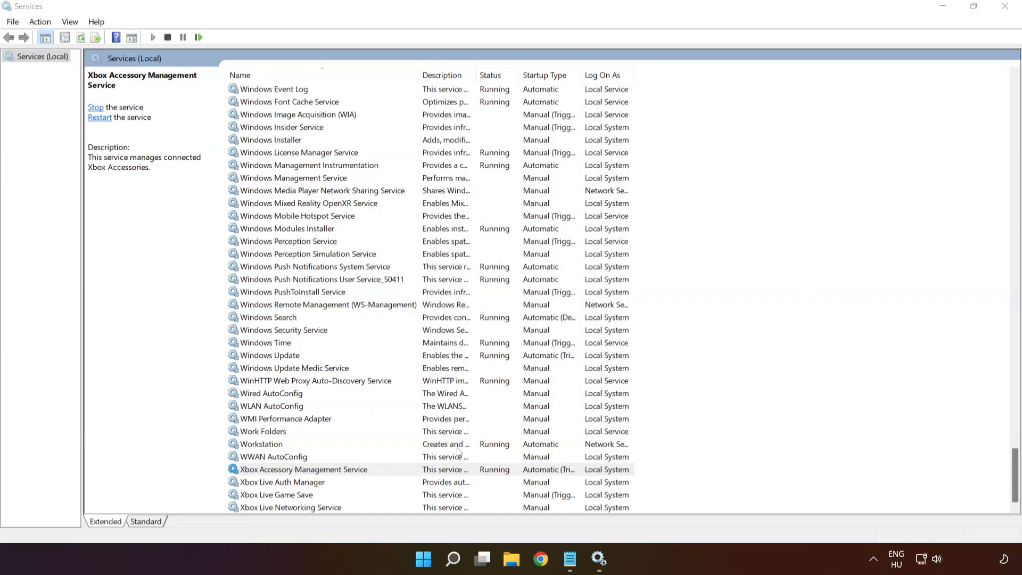
Set the Xbox Live Auth Manager service to Automatic startup and start the service.
click(307, 482)
right_click(362, 482)
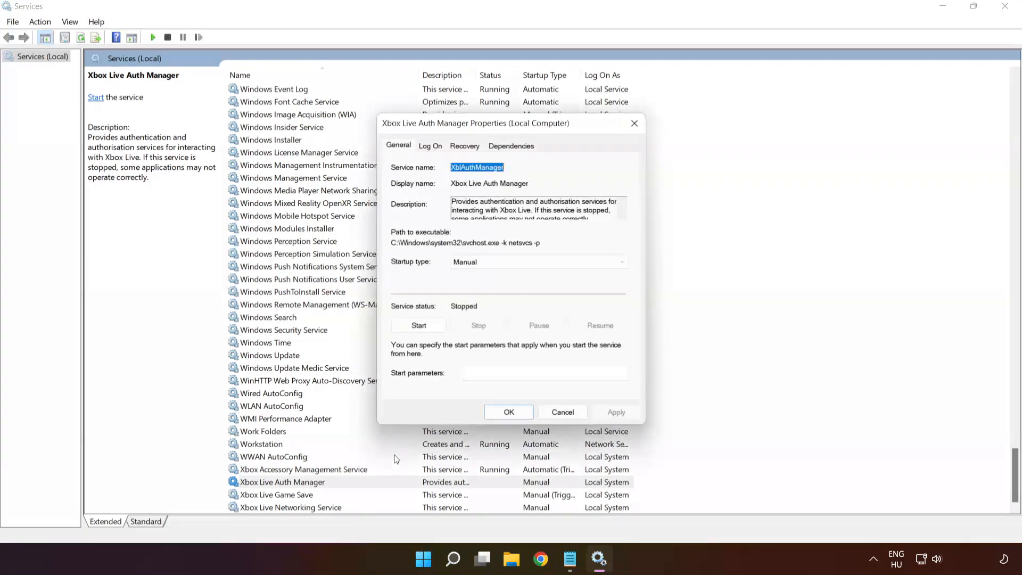
click(499, 264)
click(494, 284)
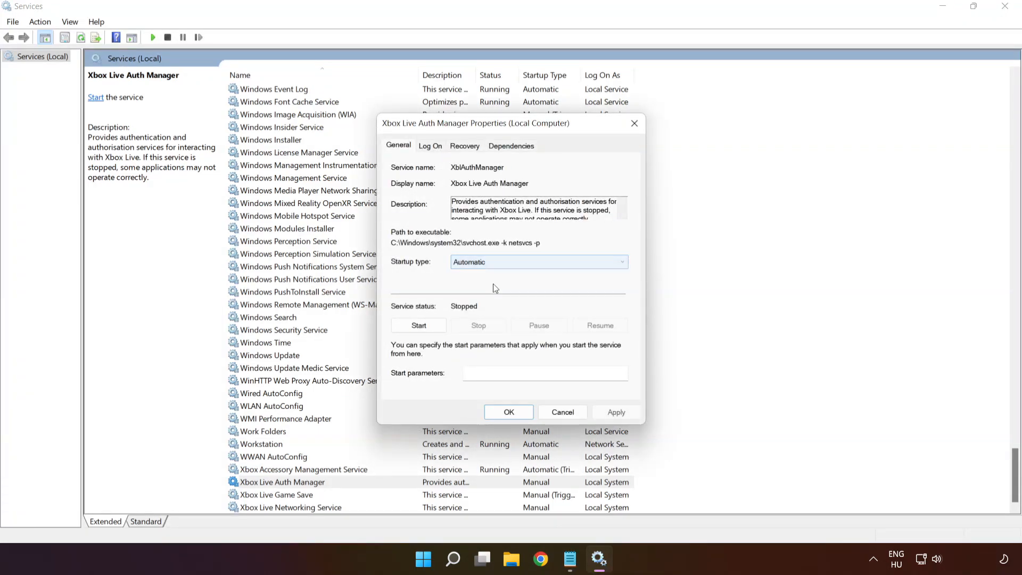
click(617, 411)
click(420, 328)
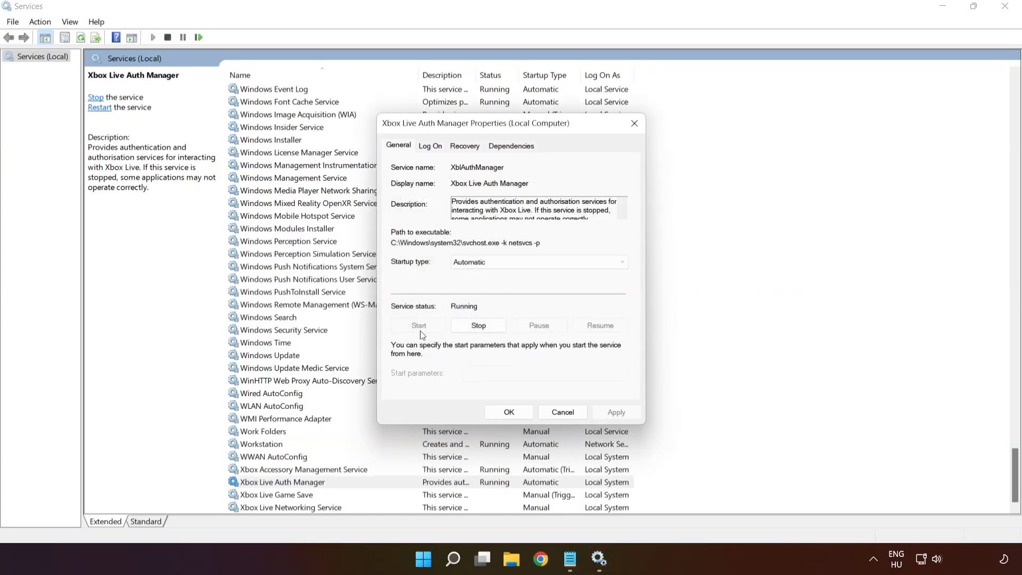
click(509, 412)
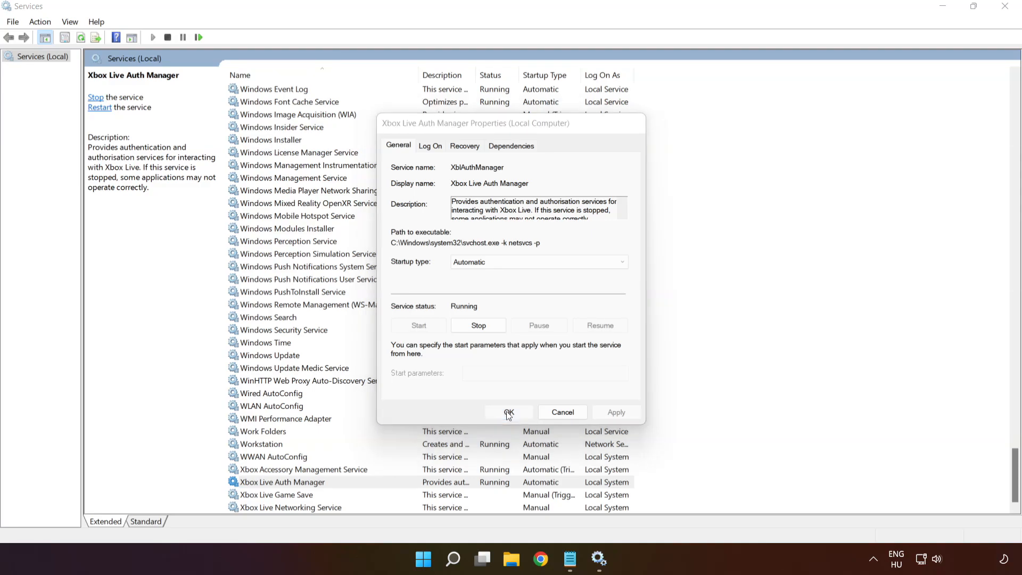
Set the Xbox Live Game Save service to Automatic startup and start the service.
click(296, 495)
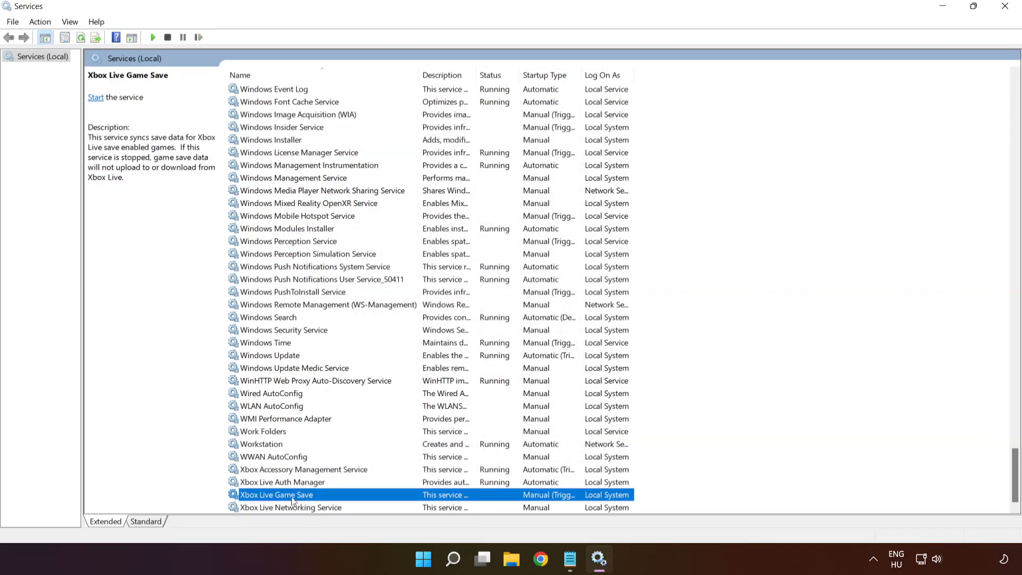
right_click(346, 499)
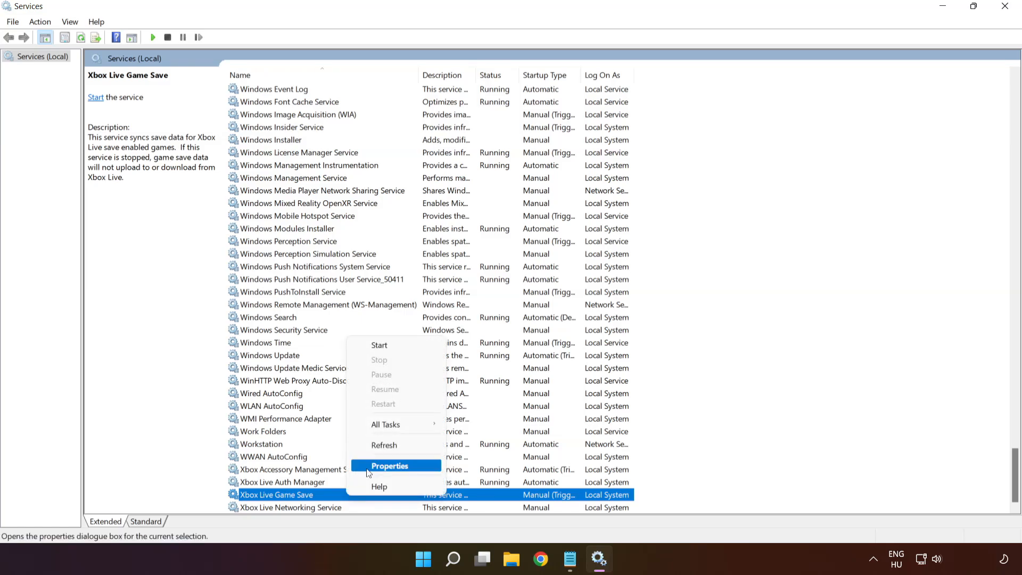
click(381, 470)
click(478, 262)
click(478, 282)
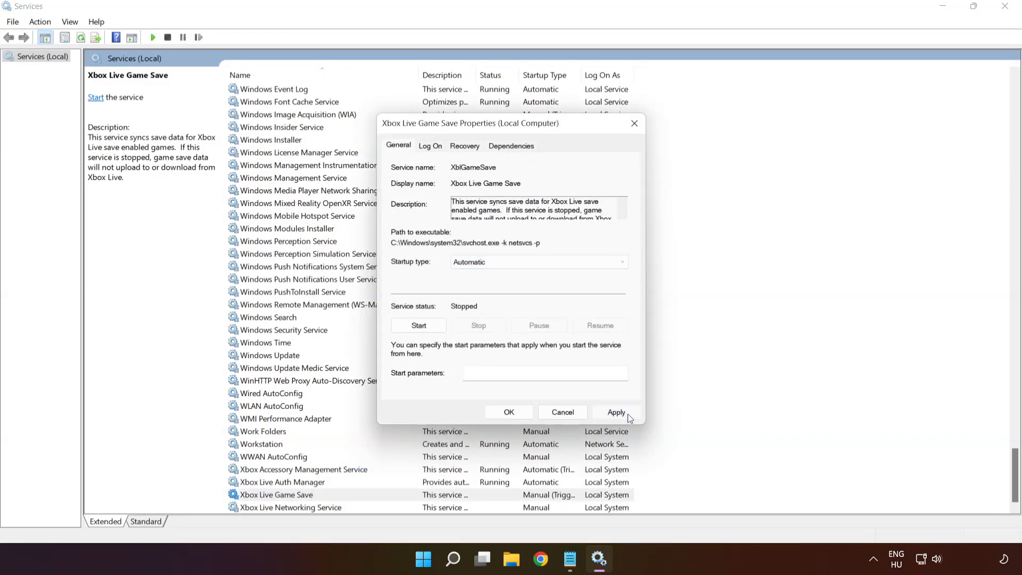
click(617, 412)
click(427, 325)
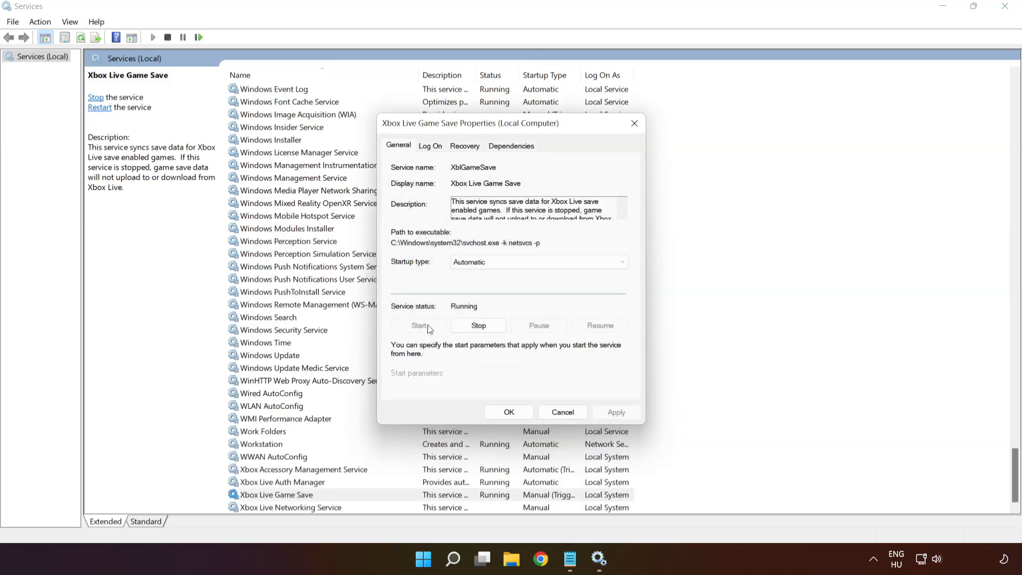
click(508, 412)
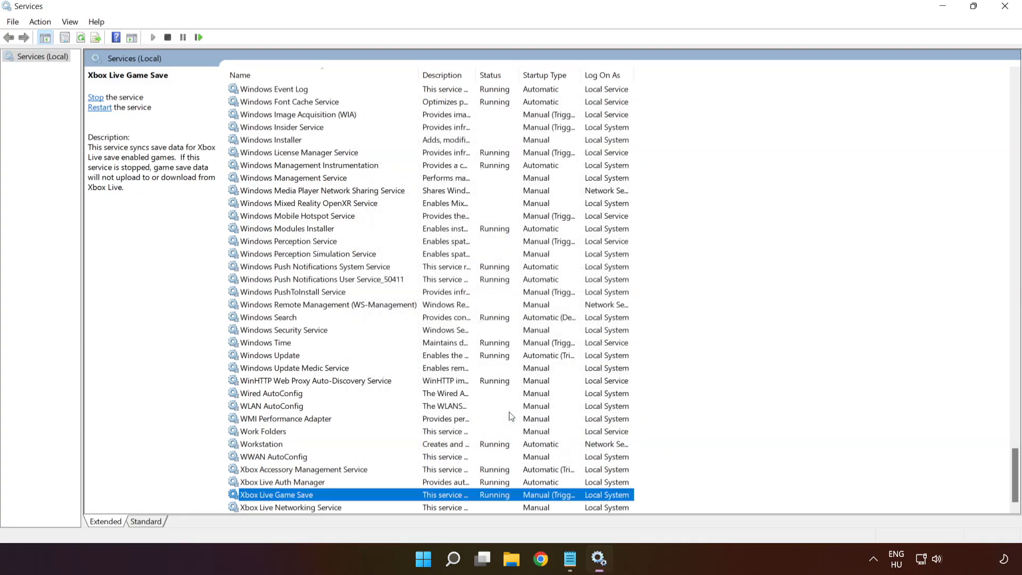
Set the Xbox Live Networking Service to Automatic startup and start the service.
click(379, 508)
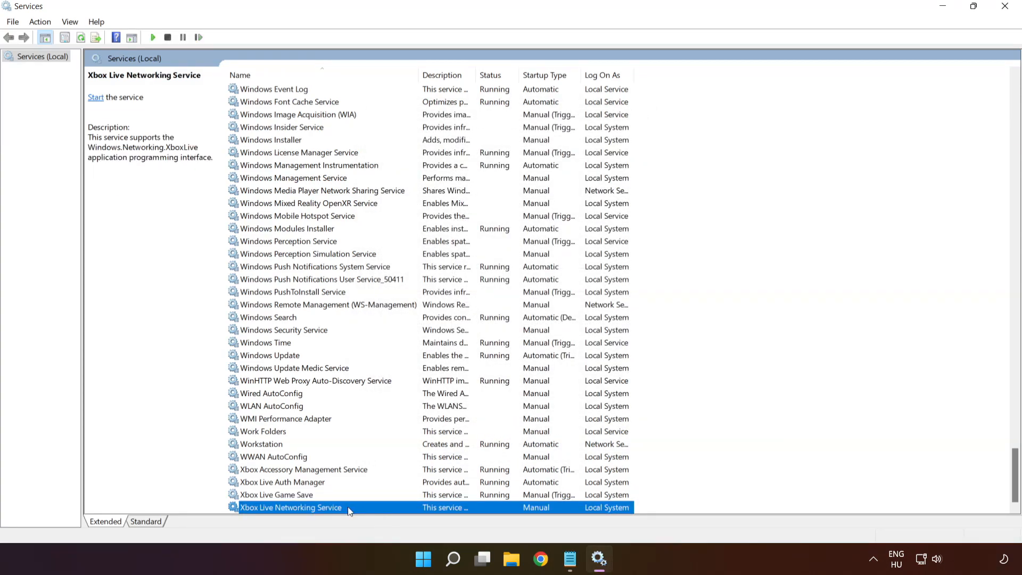
right_click(367, 510)
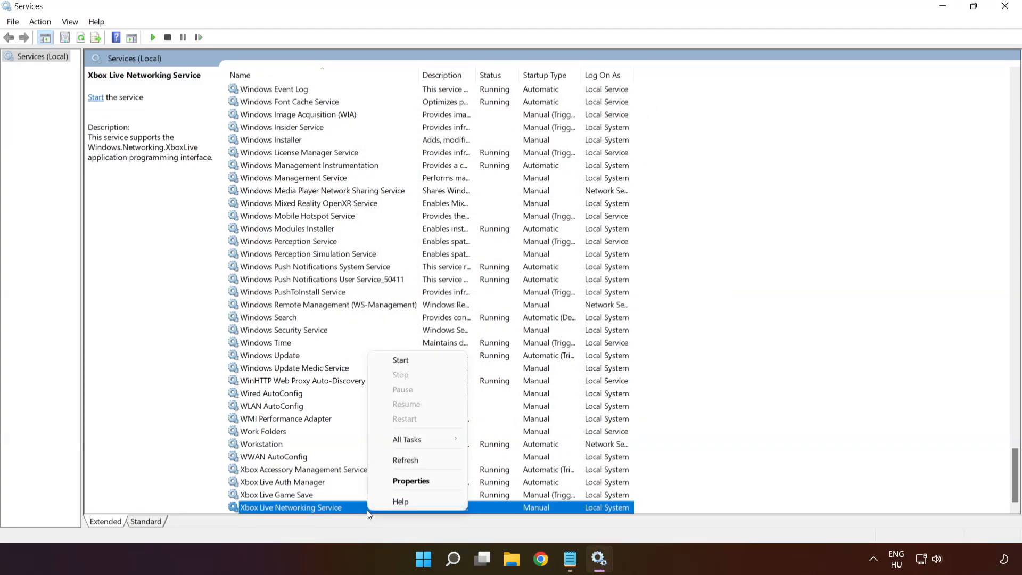
click(416, 482)
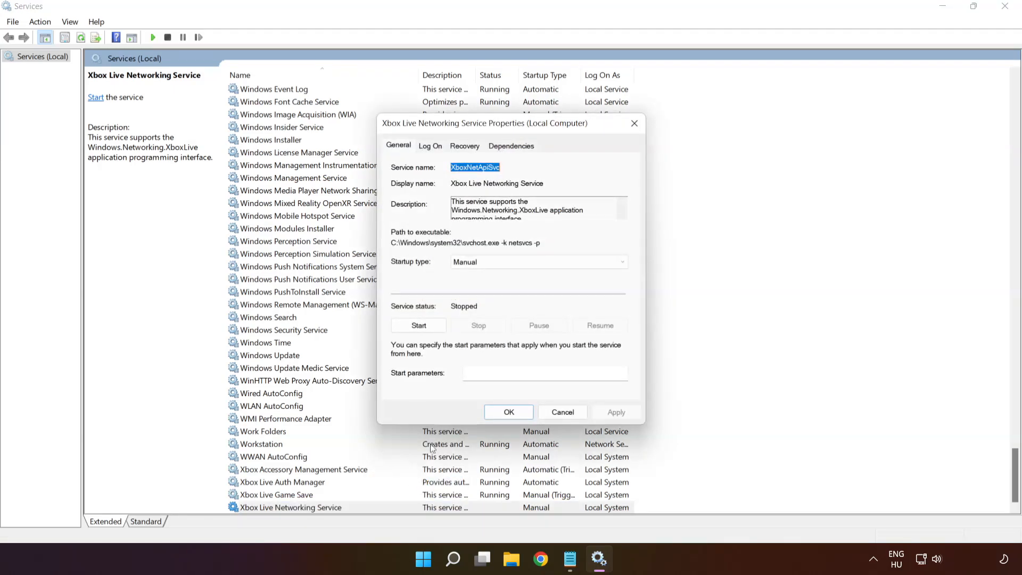
click(502, 264)
click(497, 282)
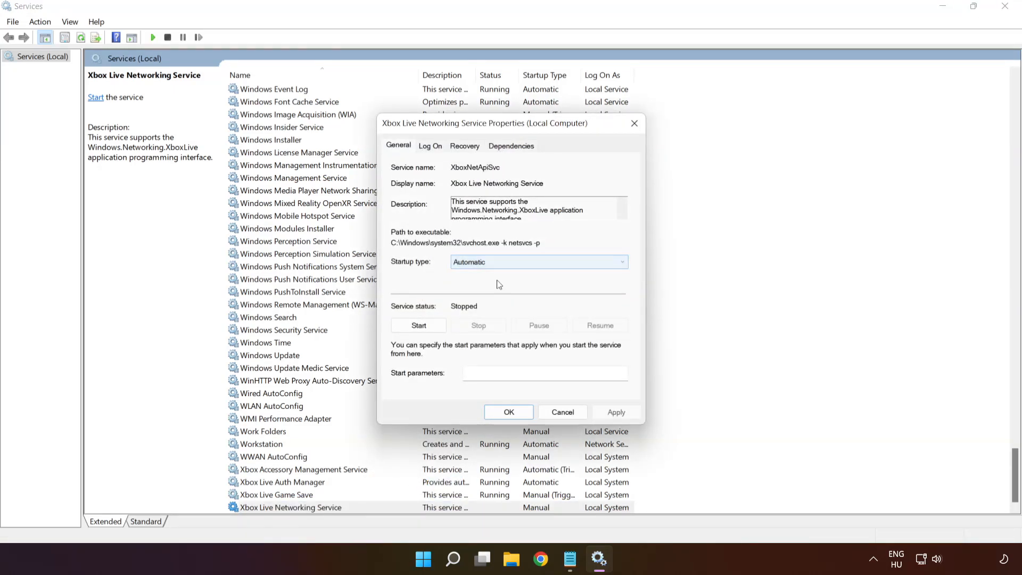
click(623, 414)
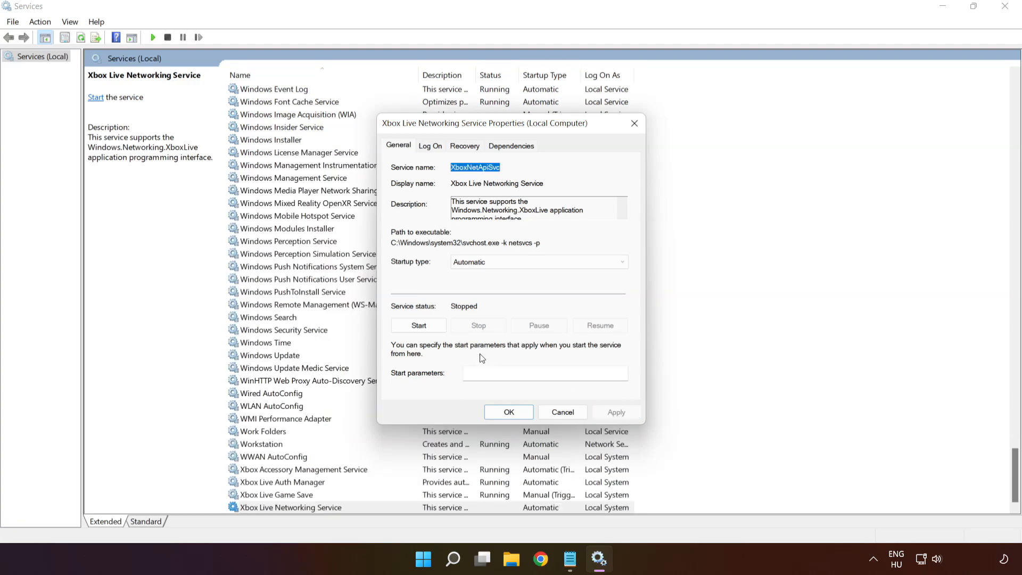
click(419, 329)
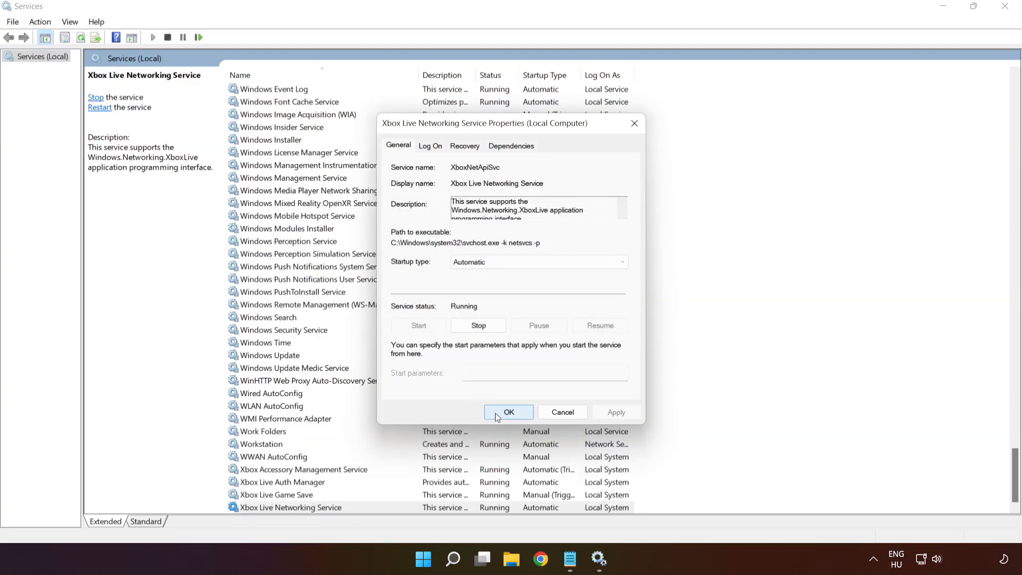
click(508, 412)
Set the startup type of the Microsoft Store Install Service to Automatic and apply it.
key(m)
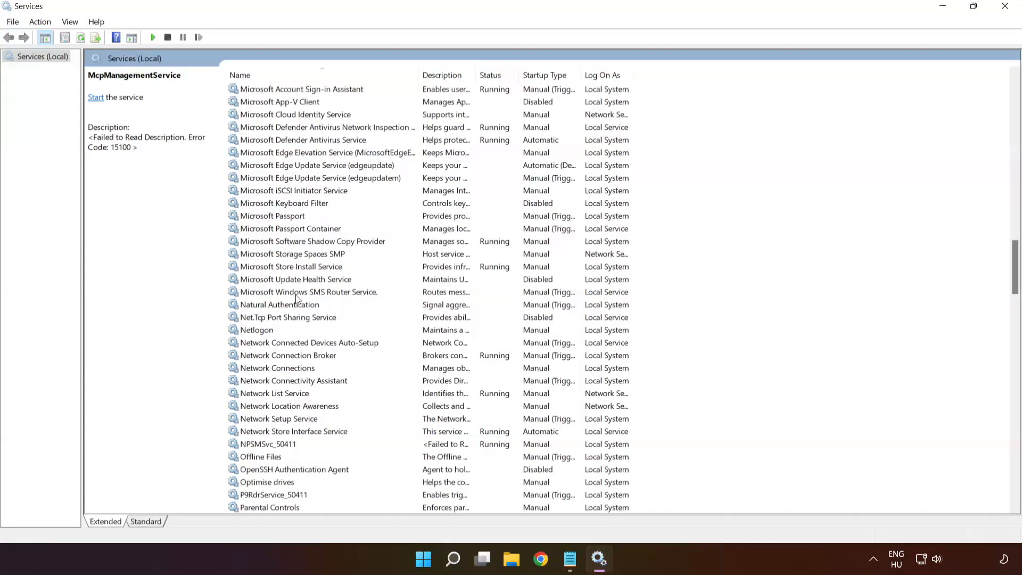
click(307, 267)
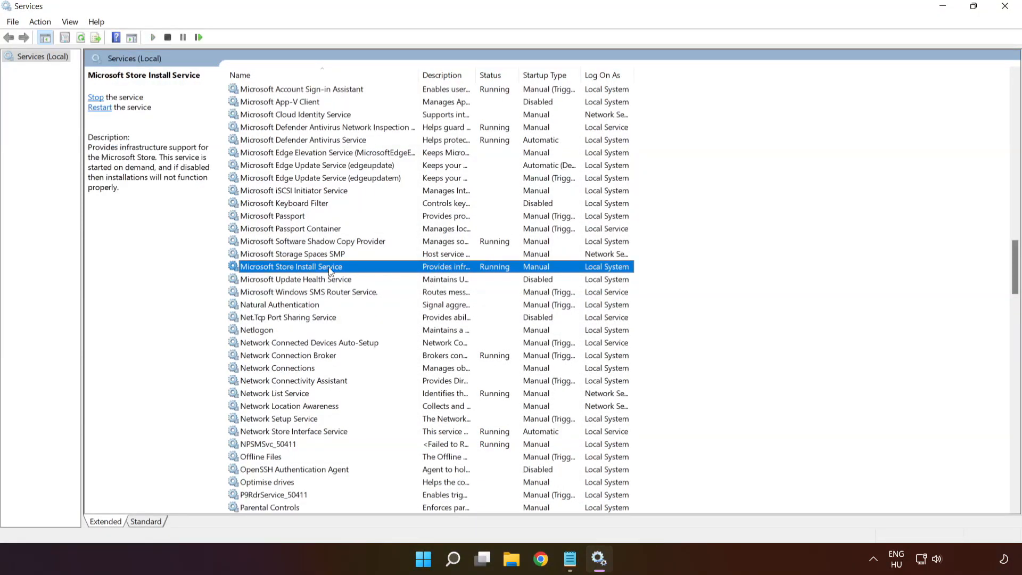
right_click(390, 266)
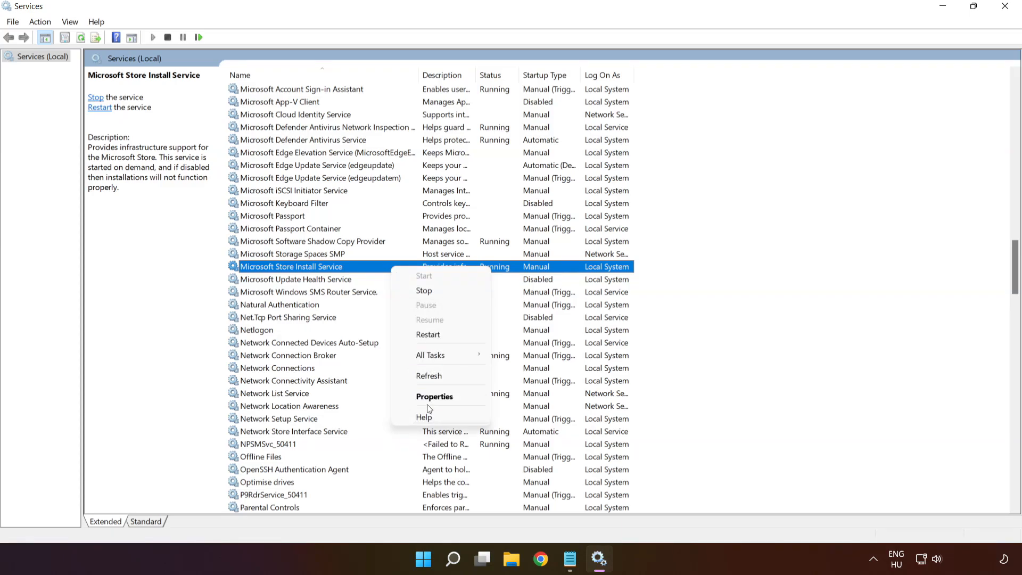
click(451, 398)
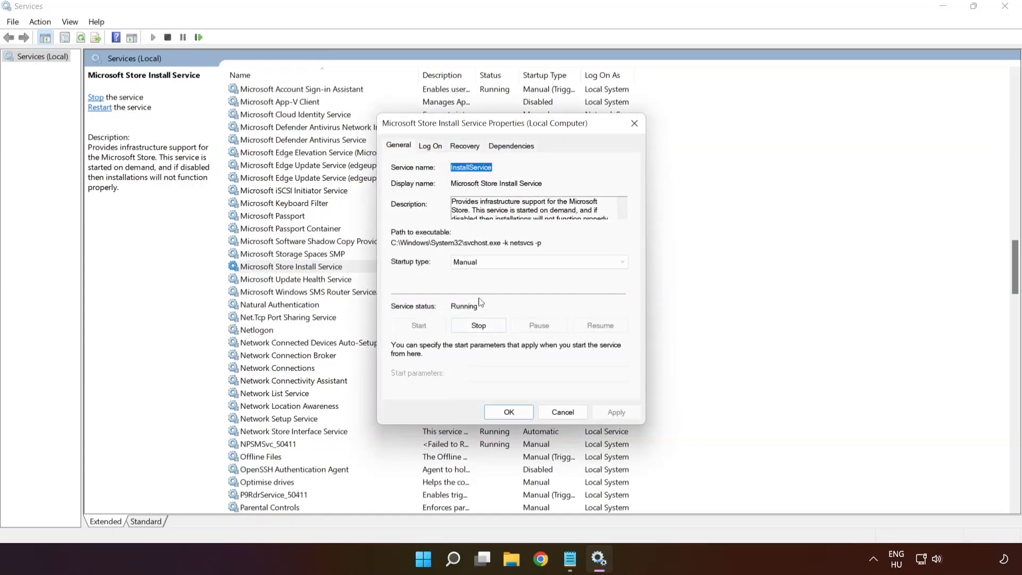
click(494, 262)
click(491, 283)
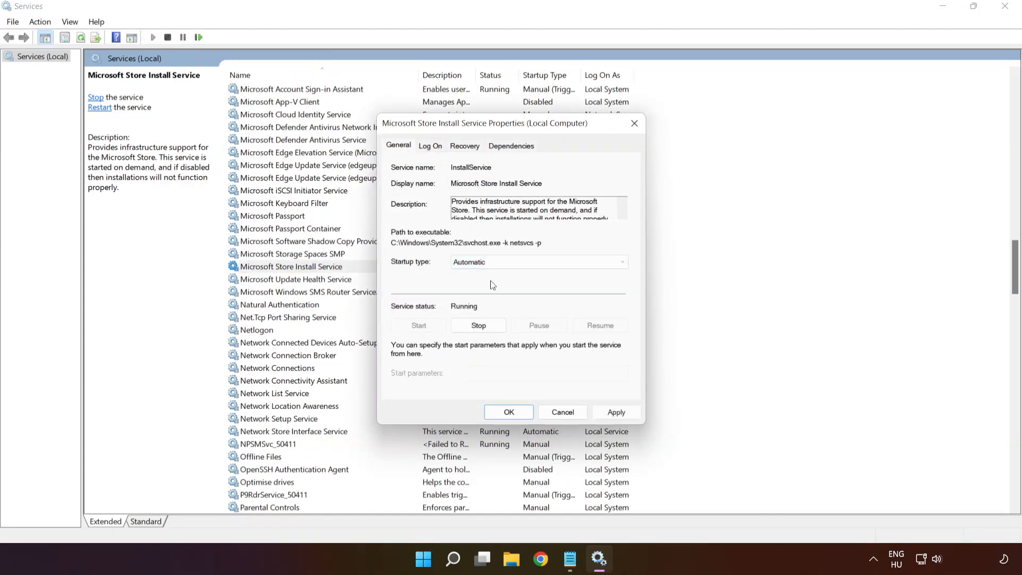
click(610, 412)
click(508, 412)
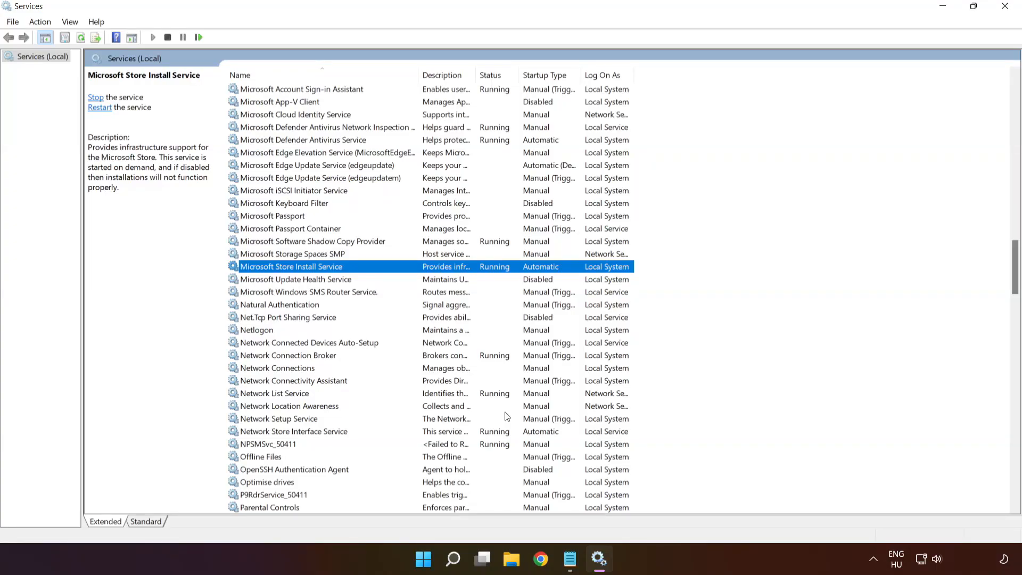
Set the startup type of the Background Intelligent Transfer Service to Automatic and apply it.
key(b)
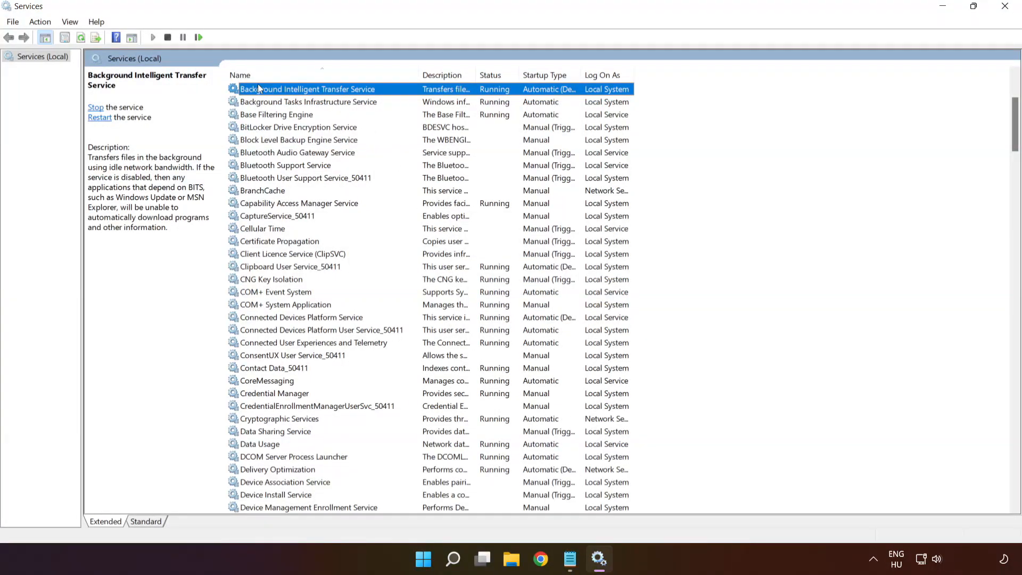
scroll(327, 102, up, 2)
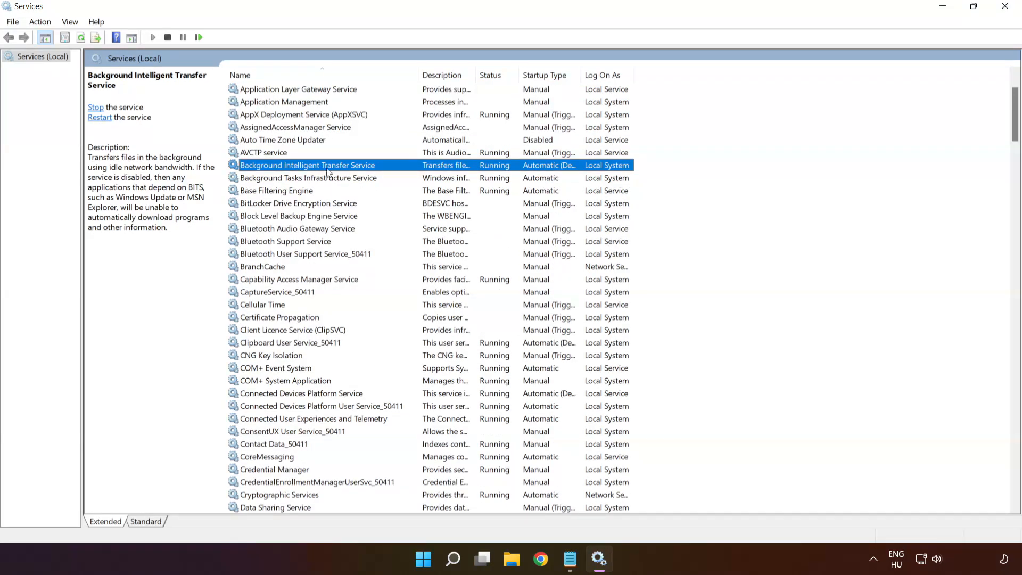
right_click(404, 168)
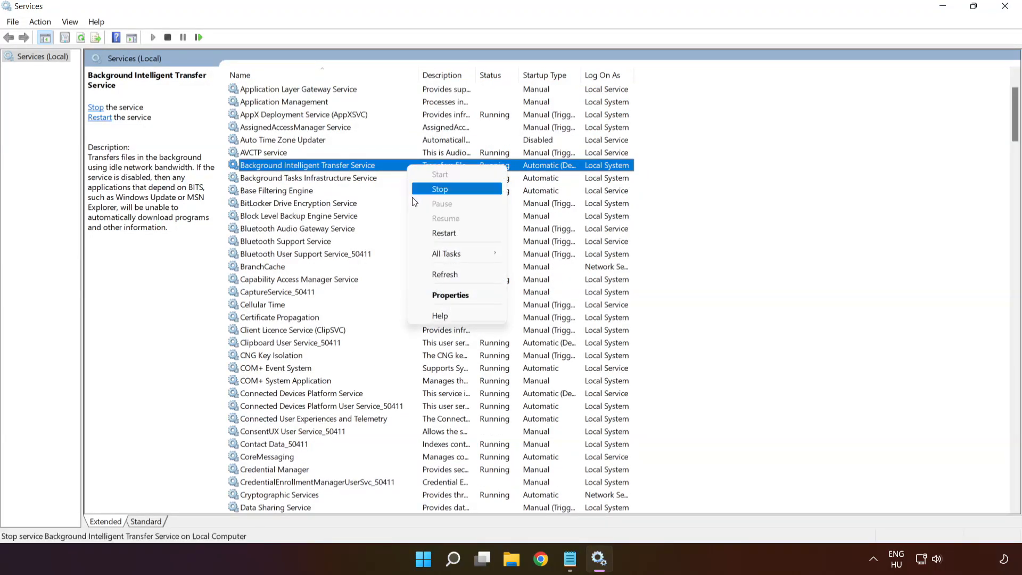
click(464, 296)
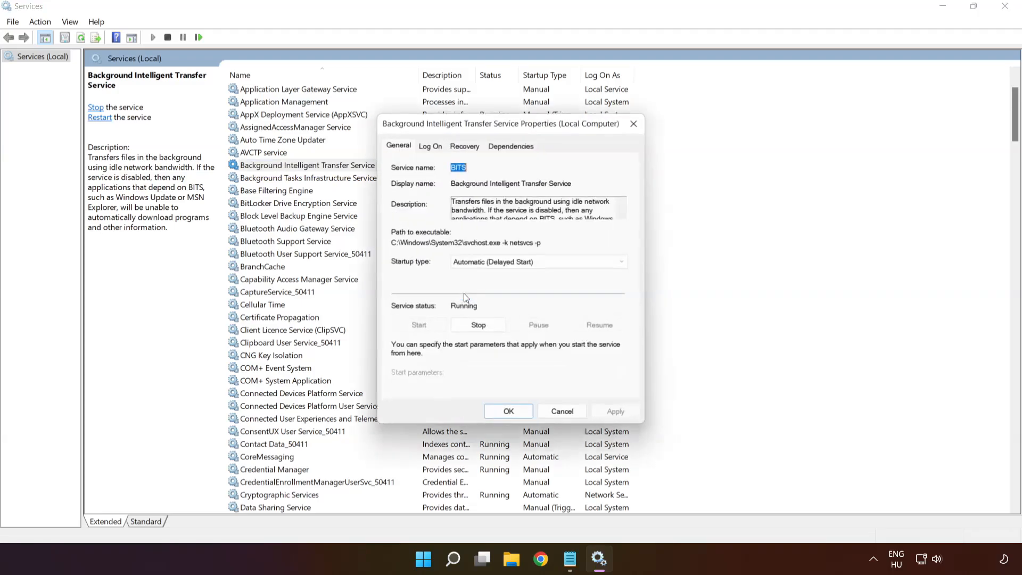
click(480, 264)
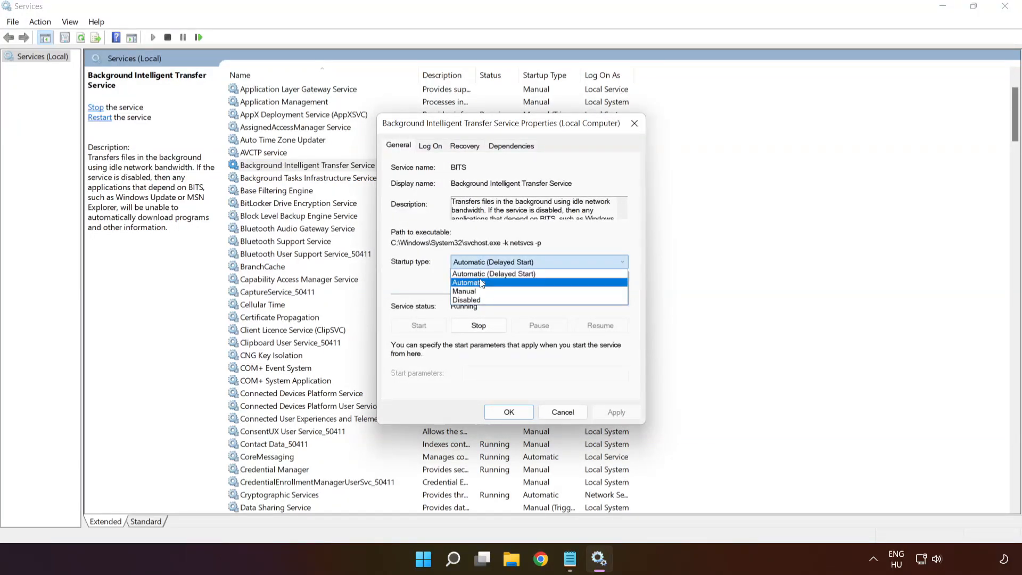
click(542, 283)
click(617, 412)
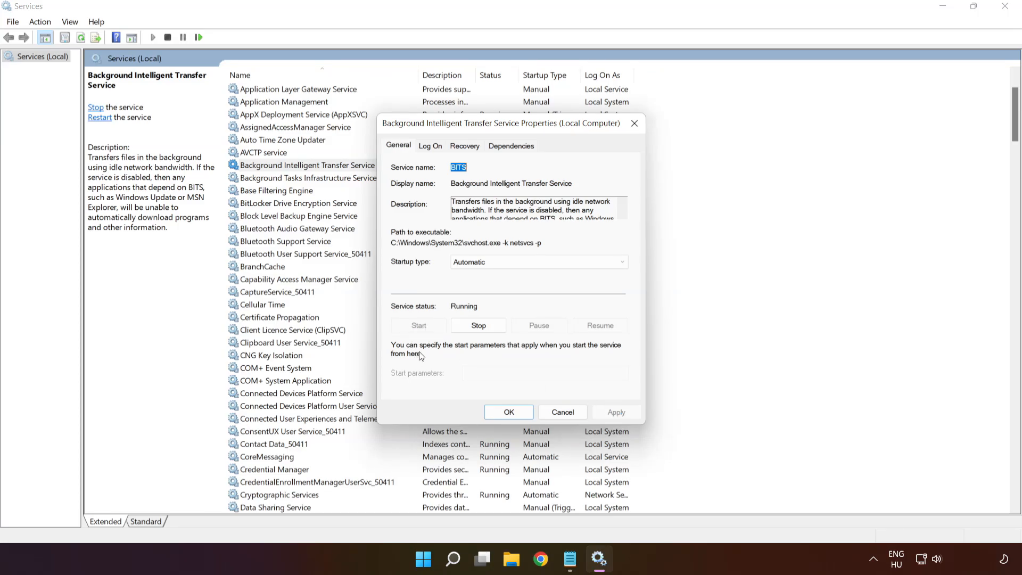
click(516, 415)
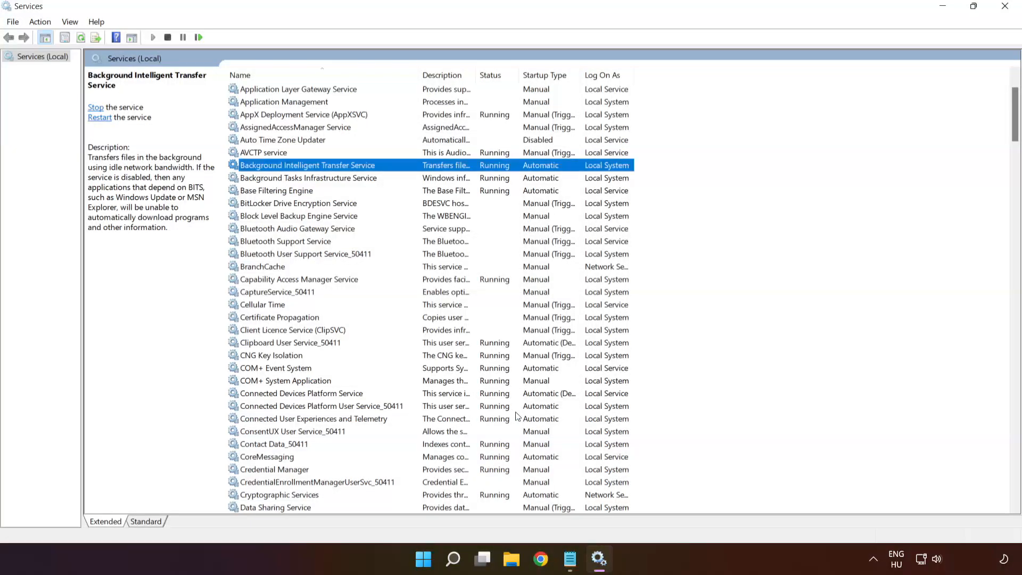
Close the Services window and restart the computer.
click(1004, 6)
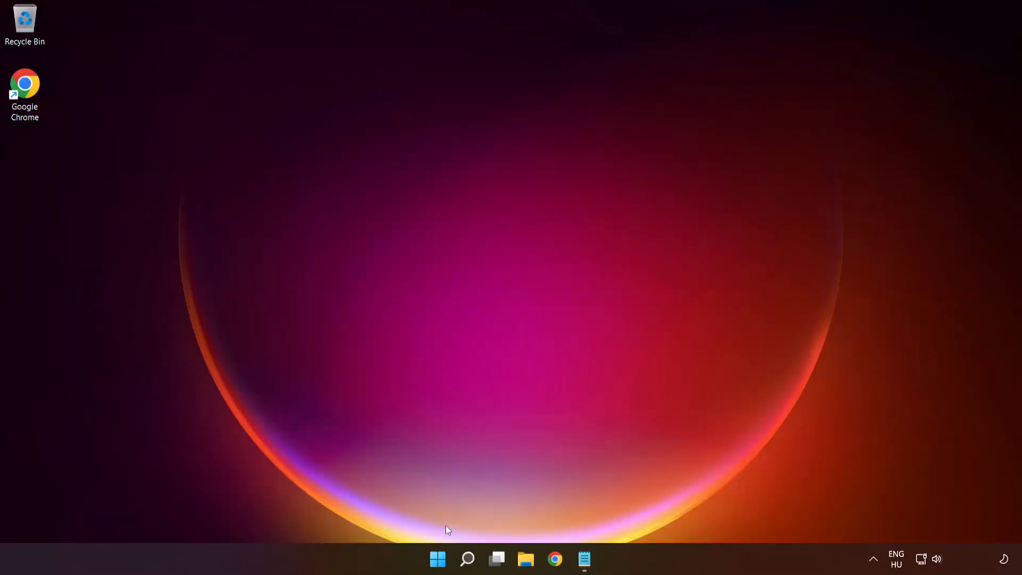
click(437, 563)
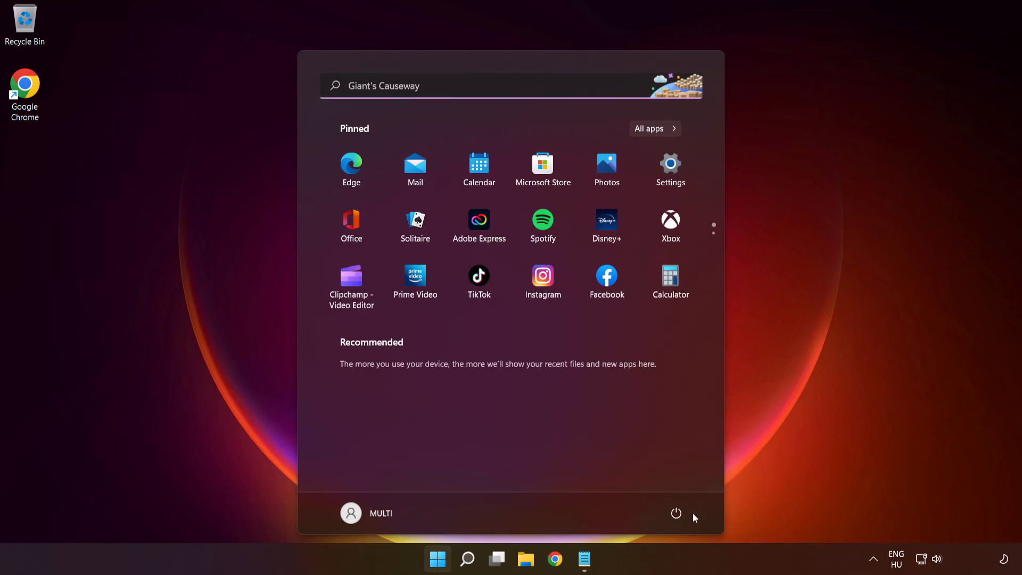
click(677, 513)
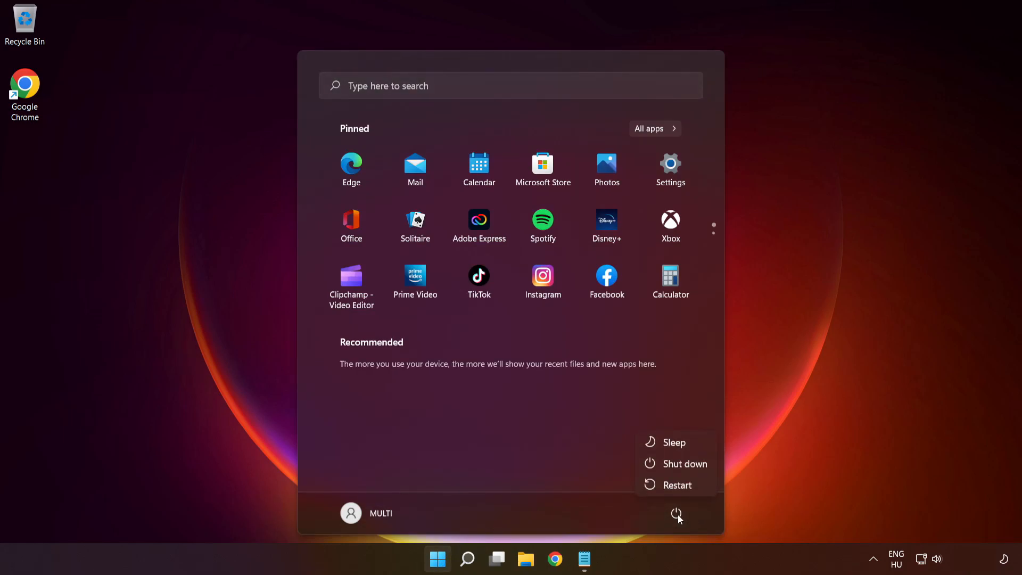
click(678, 485)
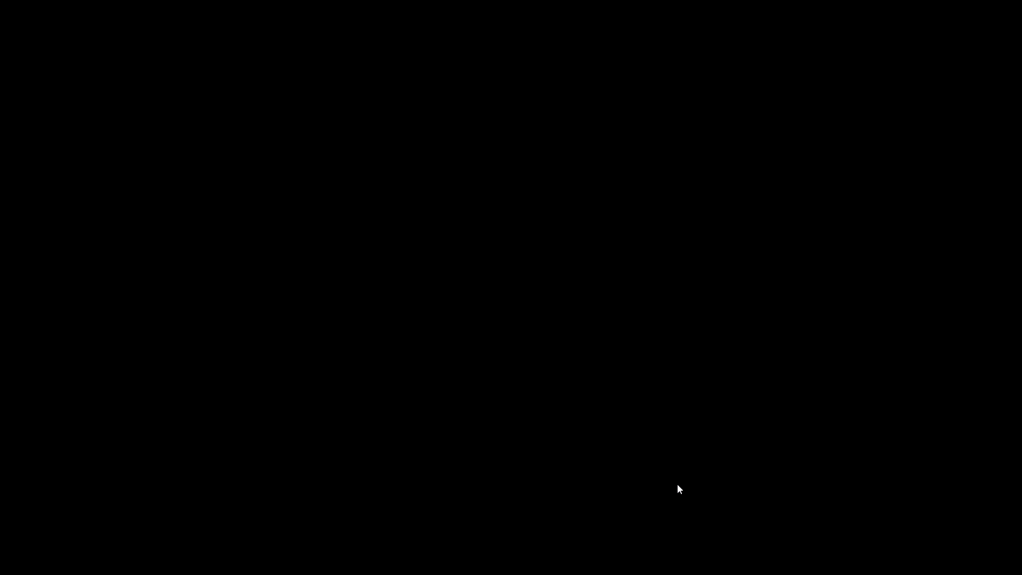